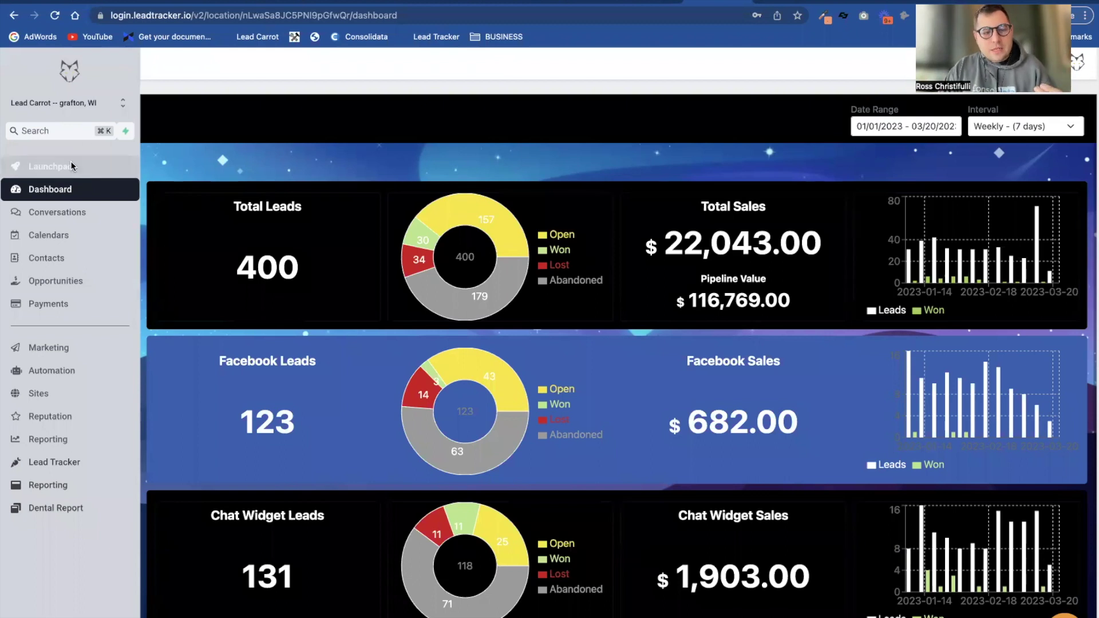
Switch to the Rentalex sub-account and scroll through its dashboard
scroll(336, 204, down, 4)
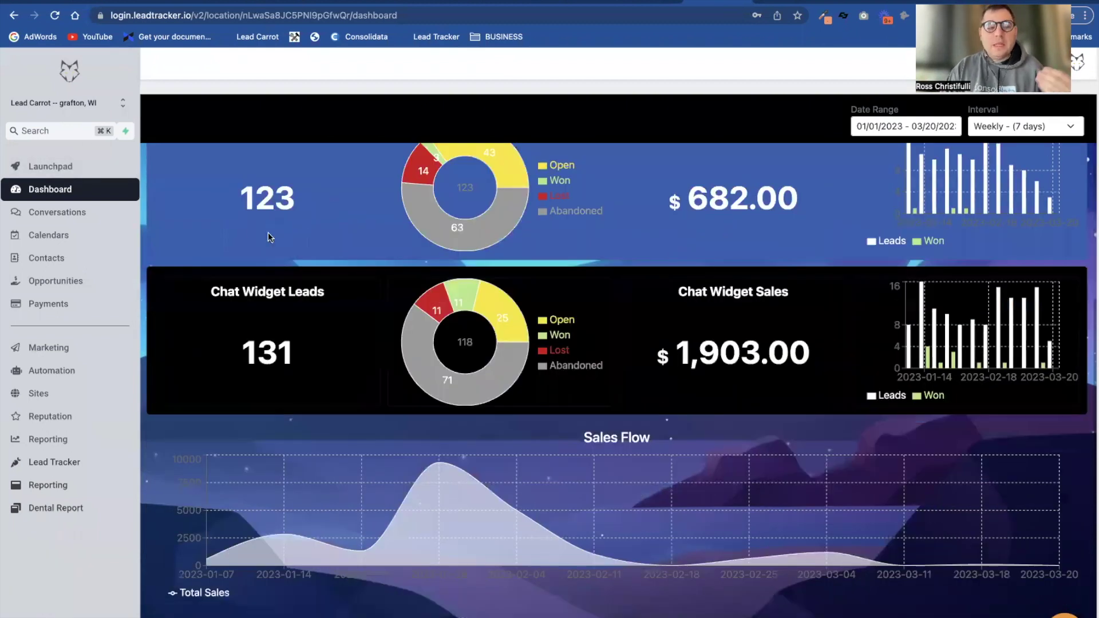
scroll(268, 235, up, 4)
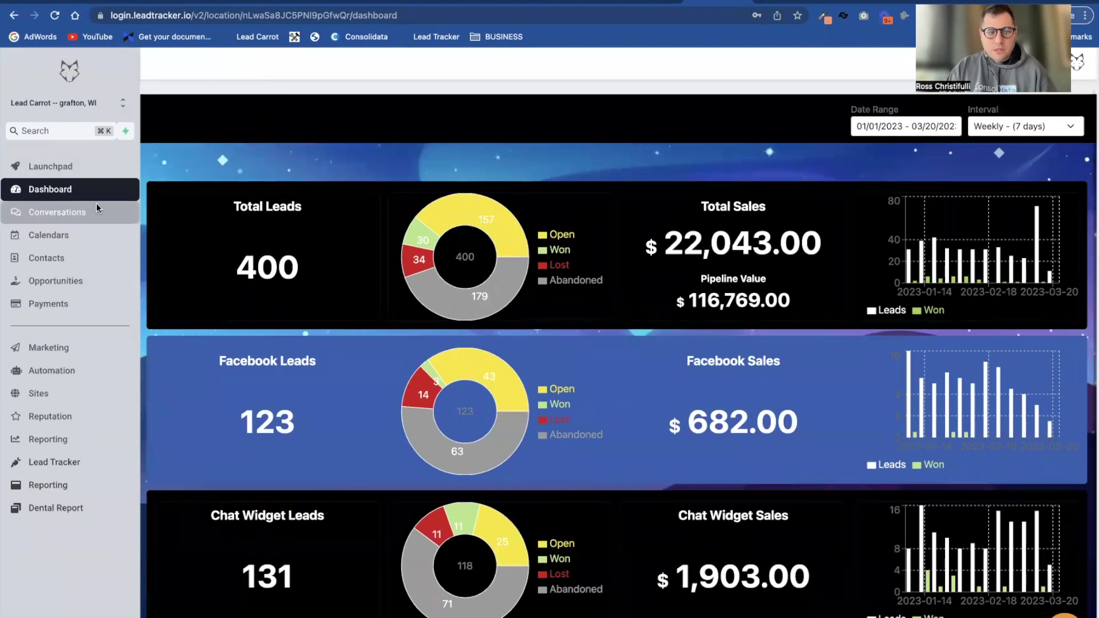
click(122, 105)
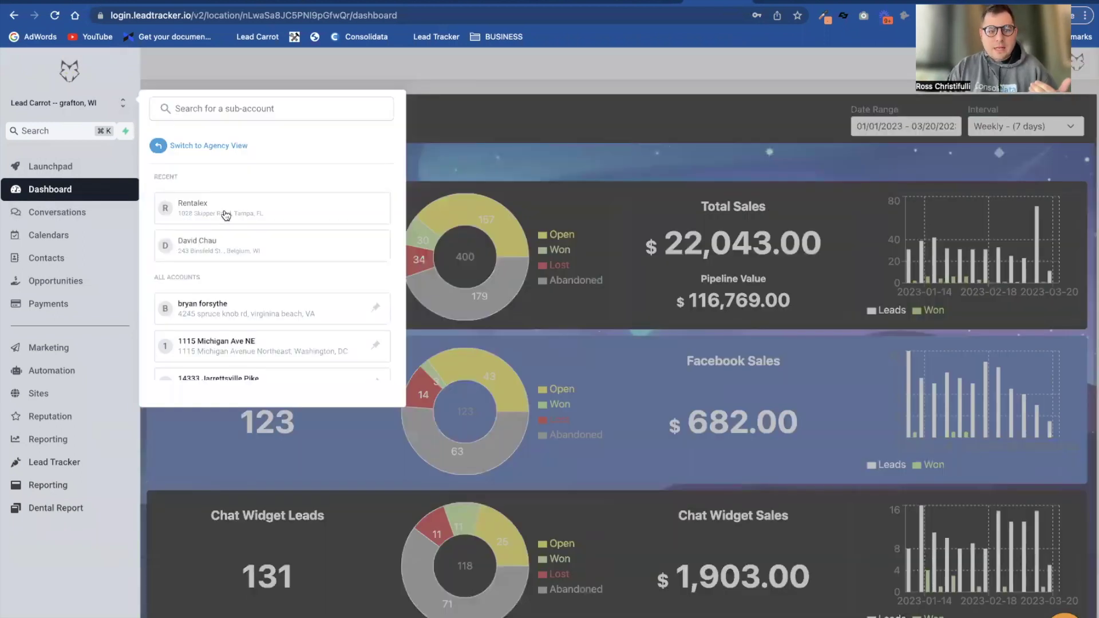
click(224, 214)
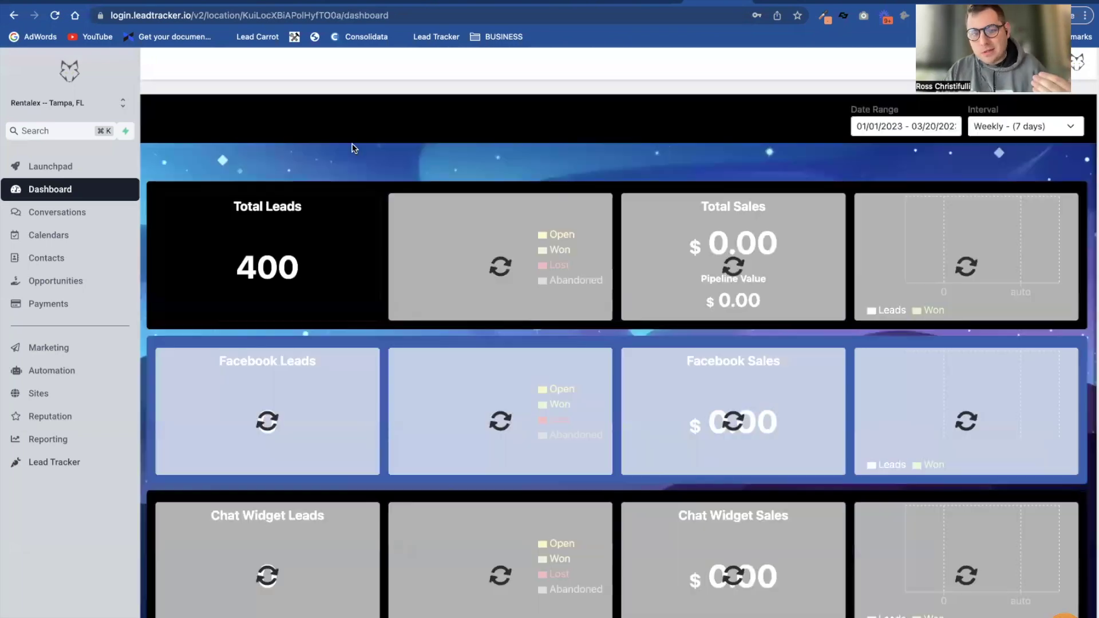
scroll(348, 169, down, 1)
scroll(348, 169, down, 4)
scroll(338, 165, up, 5)
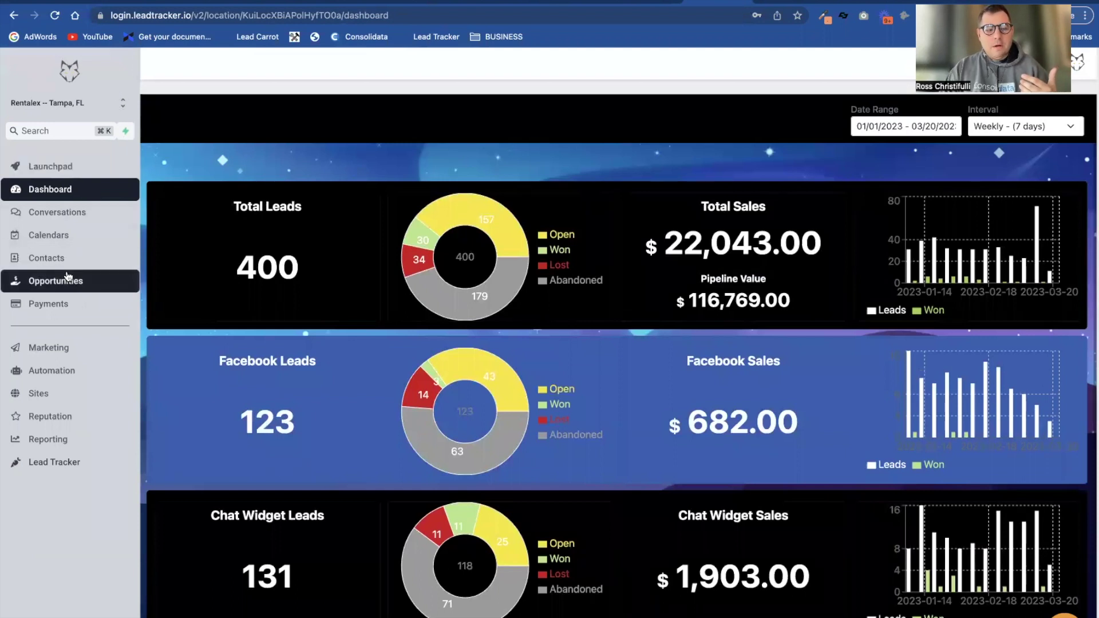
Return to Lead Carrot and go from Opportunities back to the dashboard to show it reloading
click(116, 103)
click(205, 205)
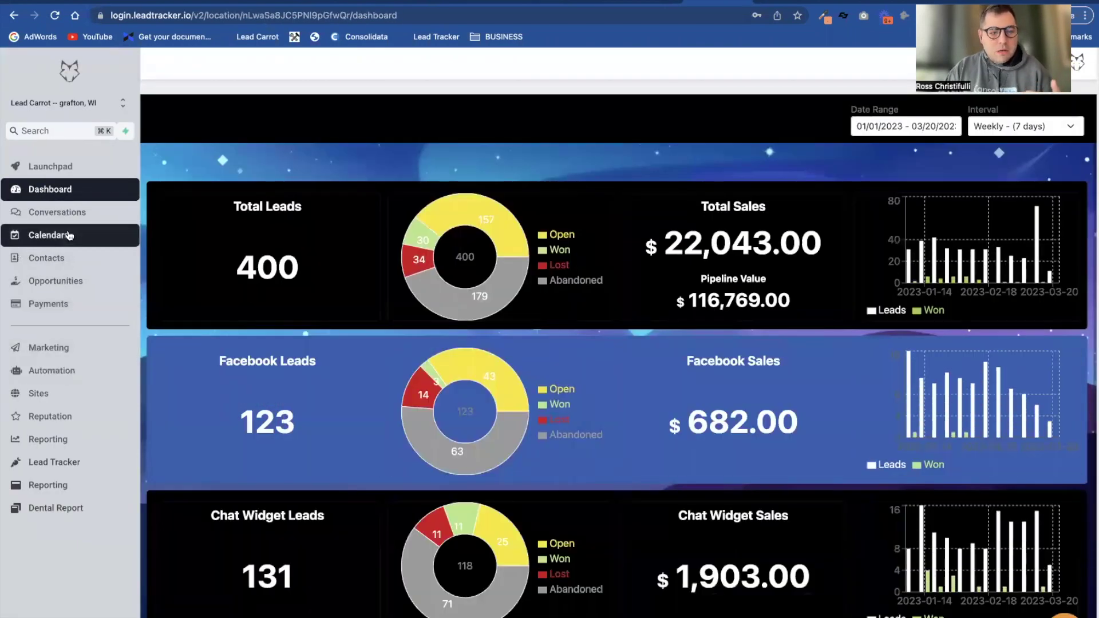
click(66, 277)
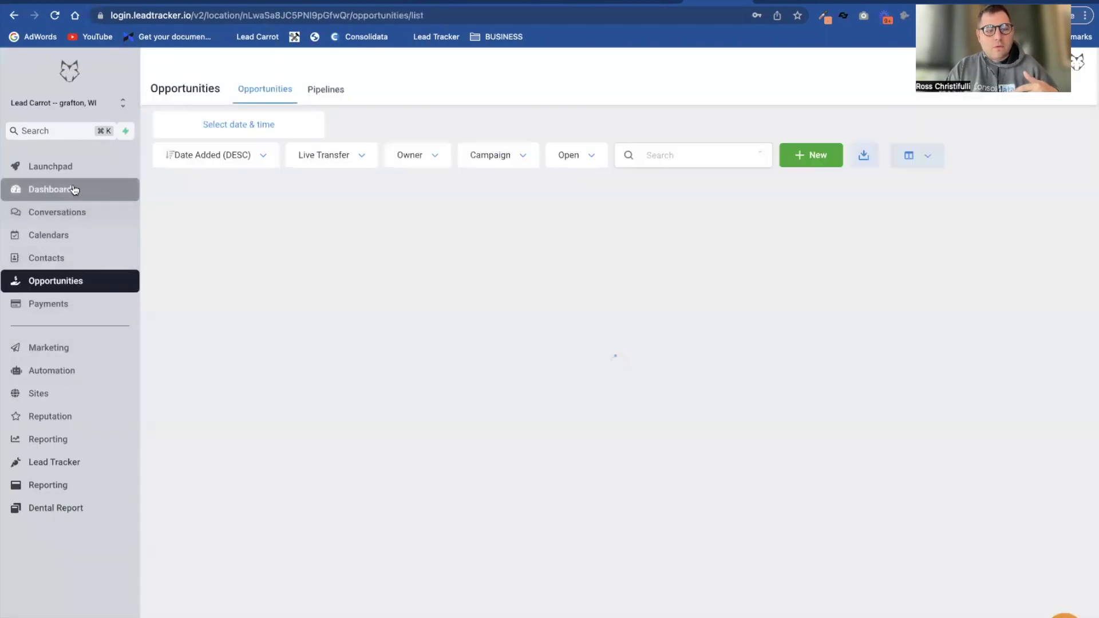
click(71, 190)
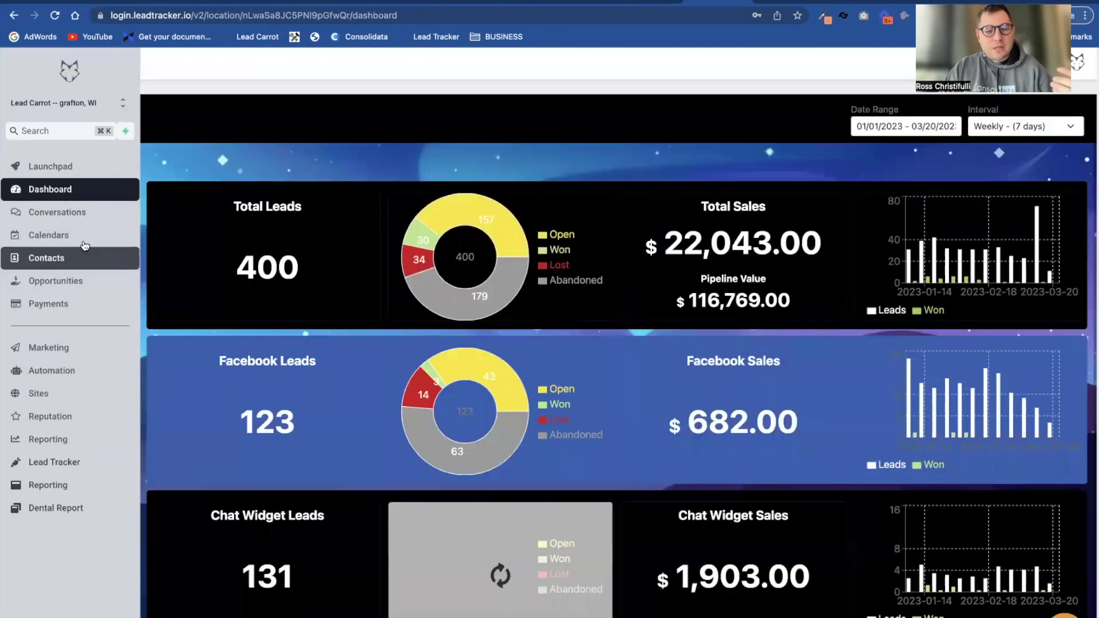
click(71, 285)
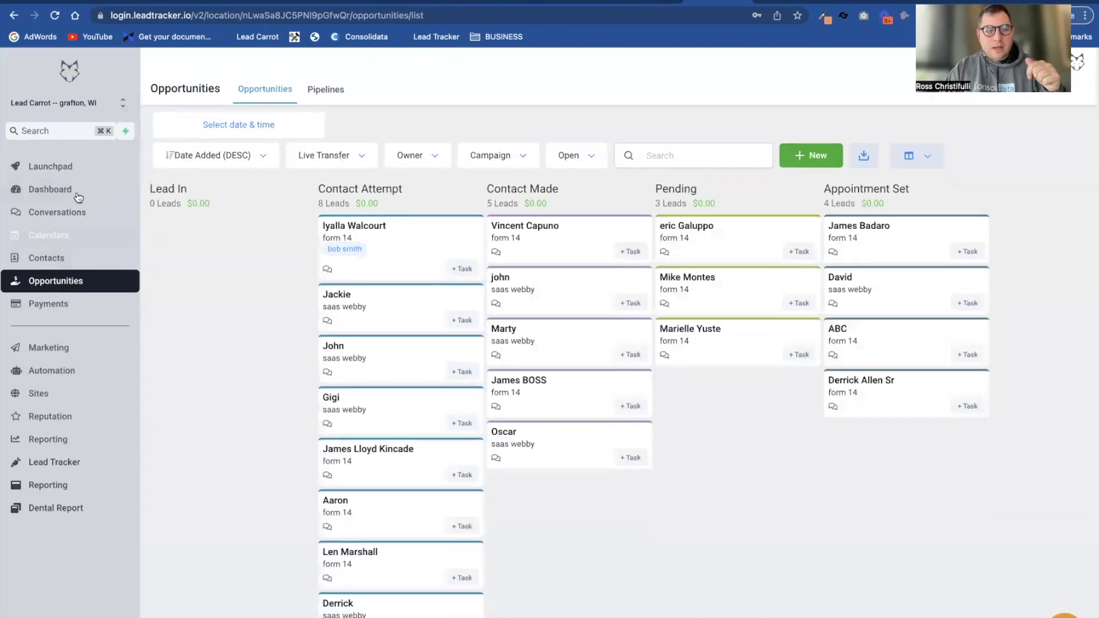
click(76, 188)
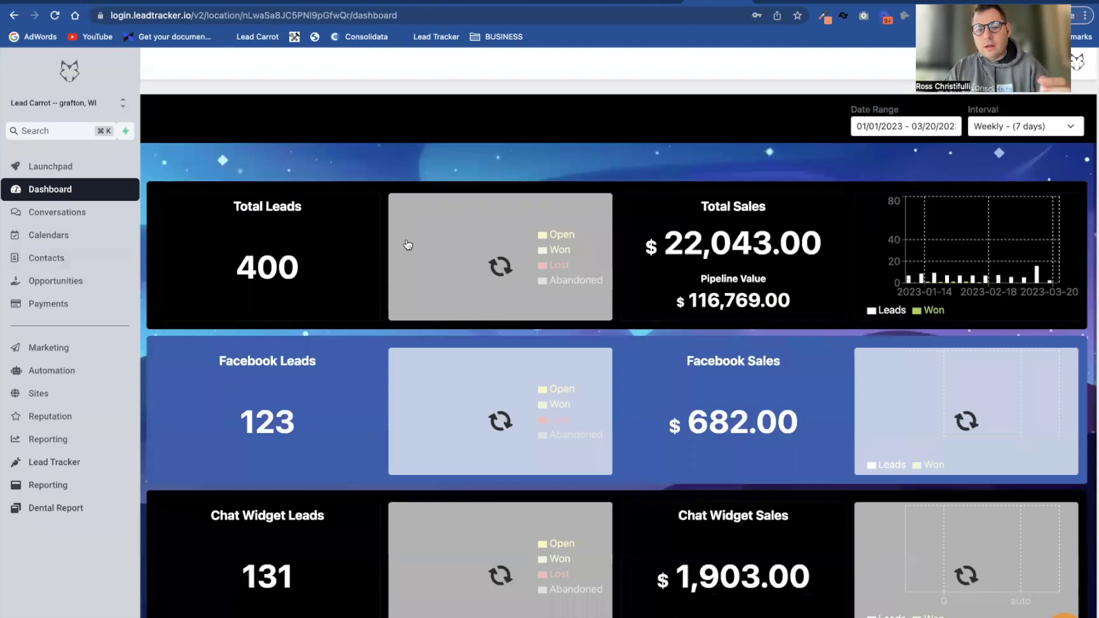
scroll(417, 223, down, 4)
scroll(417, 224, up, 2)
scroll(416, 224, up, 2)
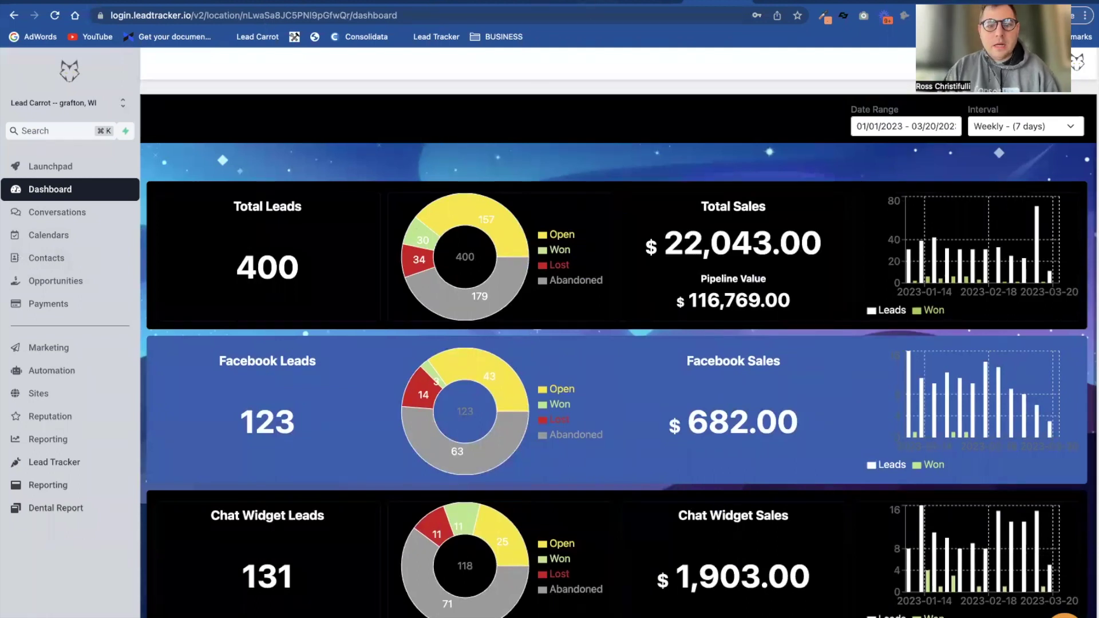
Bring up the Consolidata how-to article and scroll to its TLDW steps and script code
key(ctrl+Tab)
scroll(701, 165, up, 10)
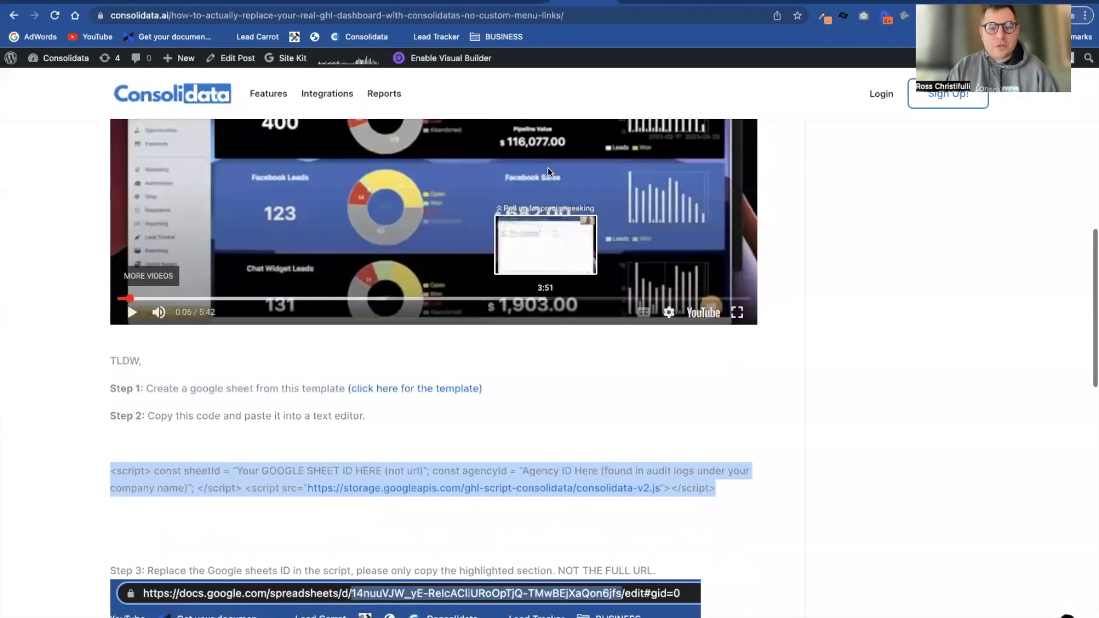
scroll(701, 165, down, 3)
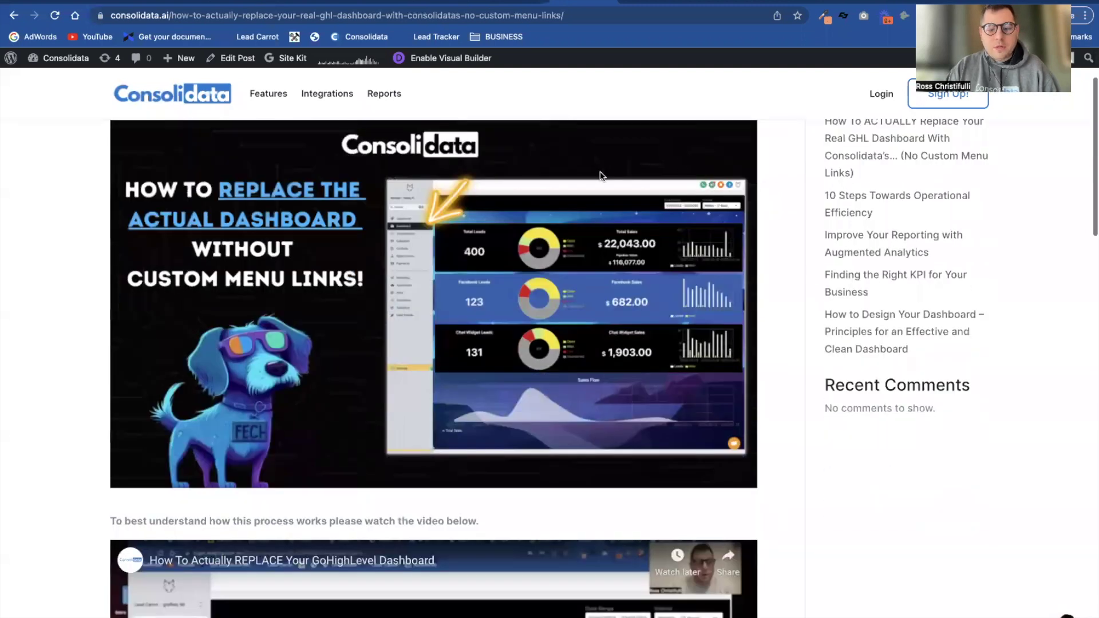
scroll(600, 171, down, 2)
scroll(531, 184, down, 10)
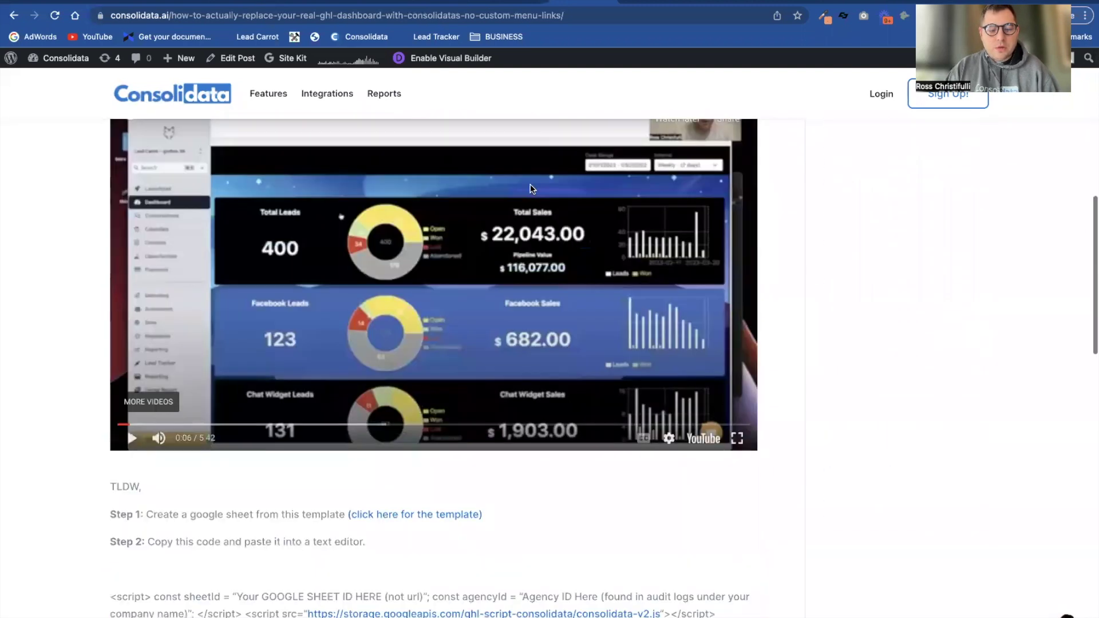
scroll(531, 184, down, 5)
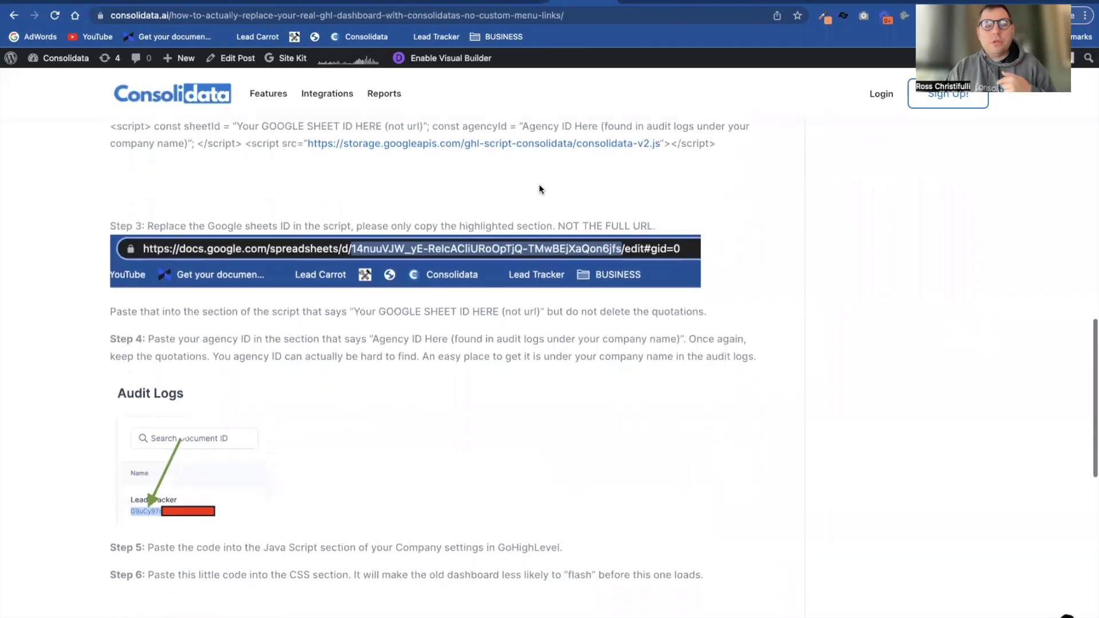
scroll(540, 189, up, 12)
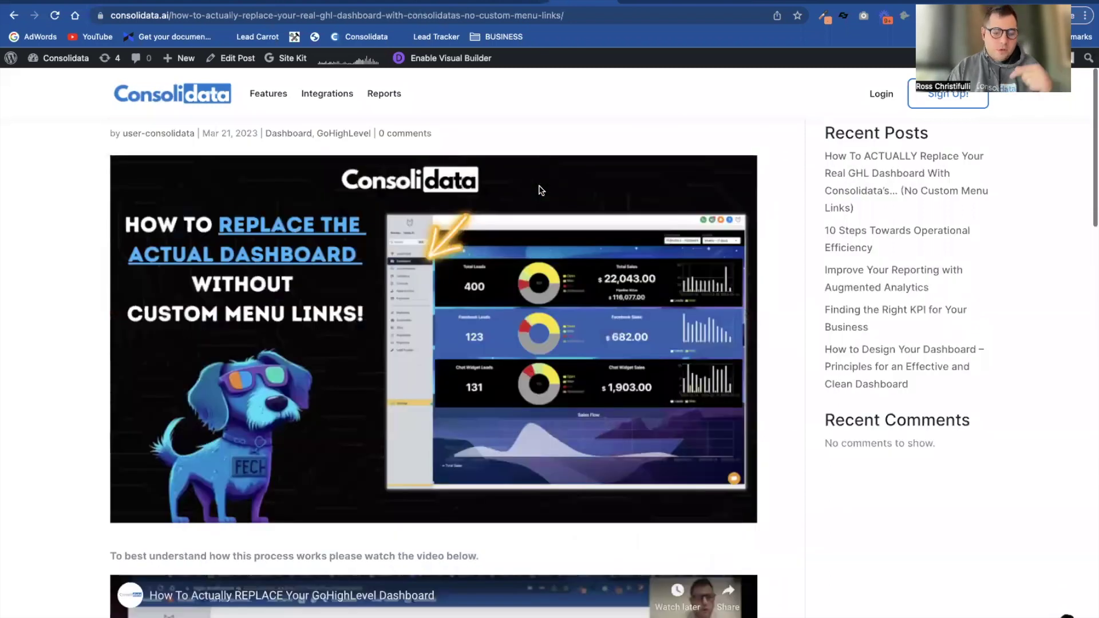
scroll(541, 190, down, 12)
scroll(538, 186, down, 1)
scroll(538, 186, up, 2)
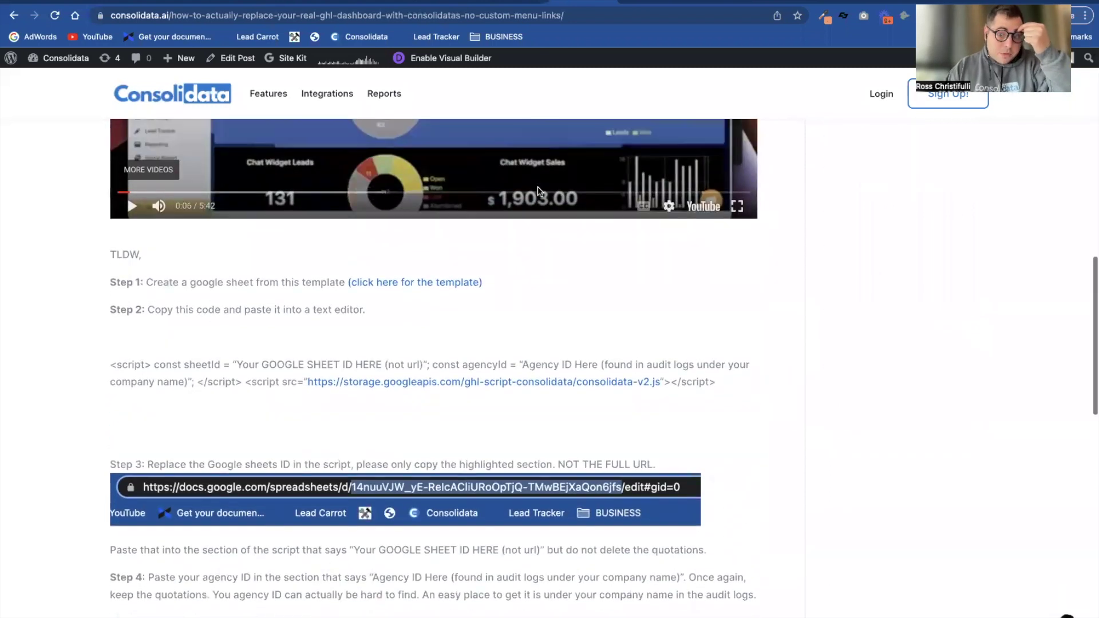
scroll(504, 209, up, 1)
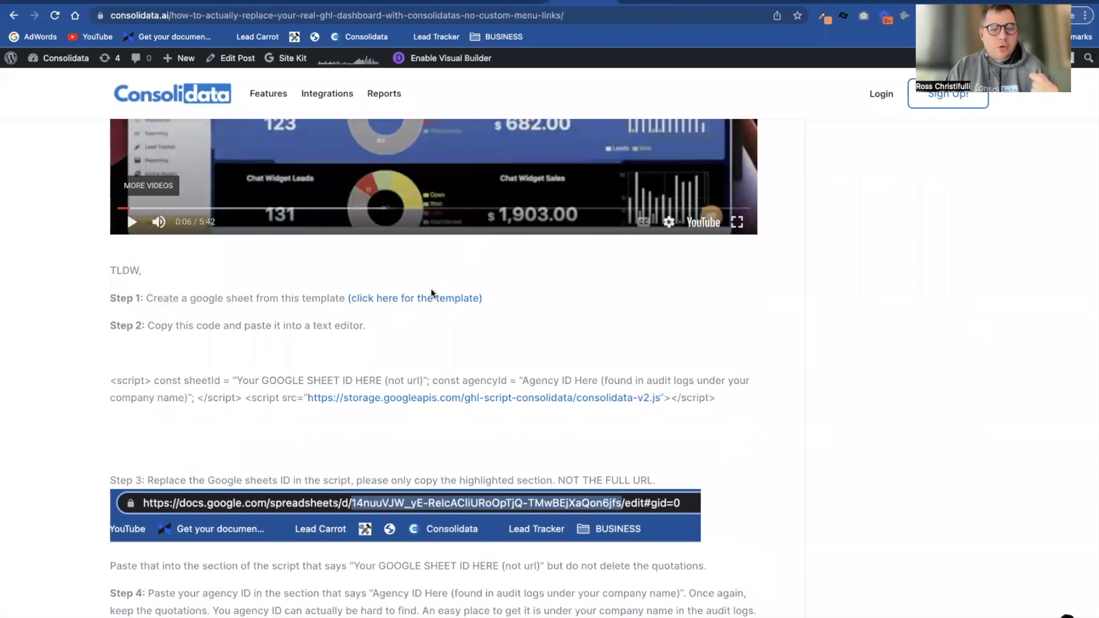
Widen the Share Link column C in the Consolidata Dashboard Tool sheet to fit the links
click(649, 1)
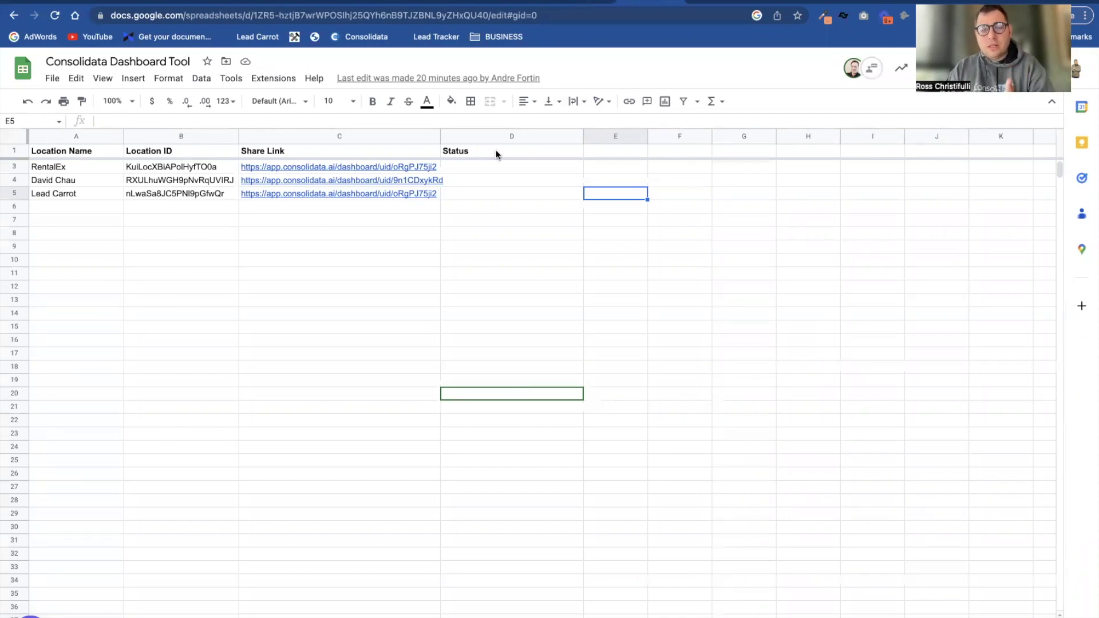
drag(440, 137, 460, 140)
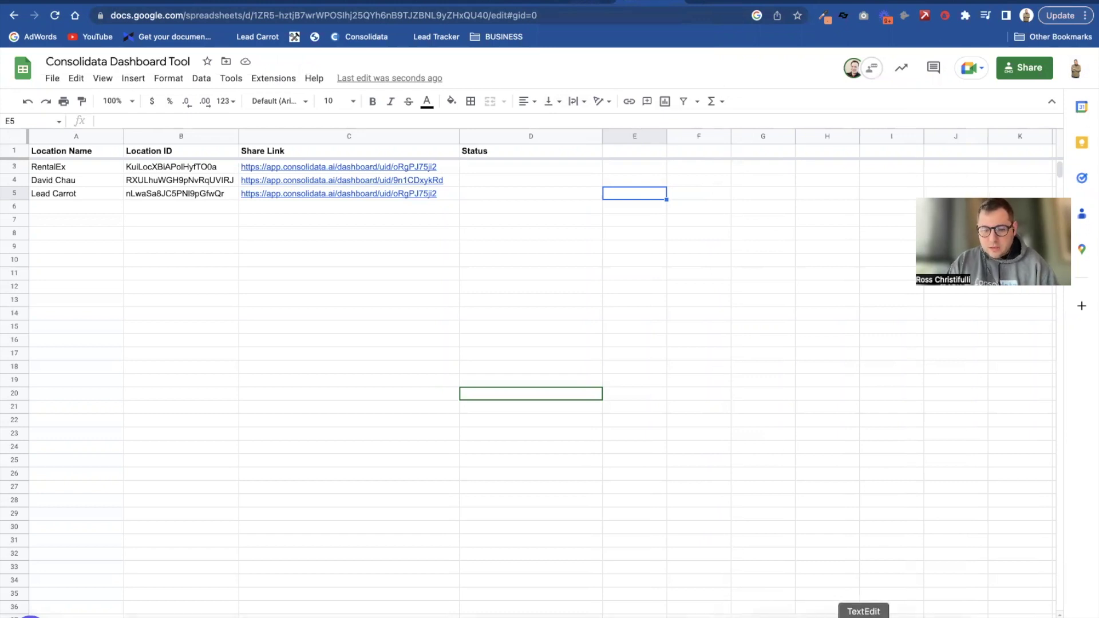
key(super+Tab)
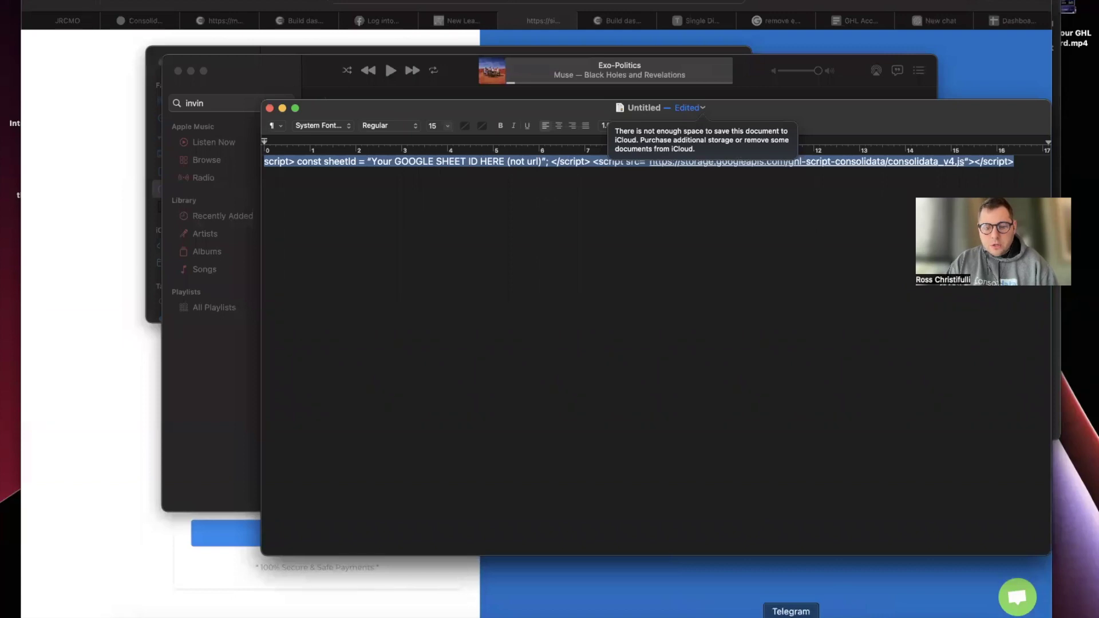
click(742, 616)
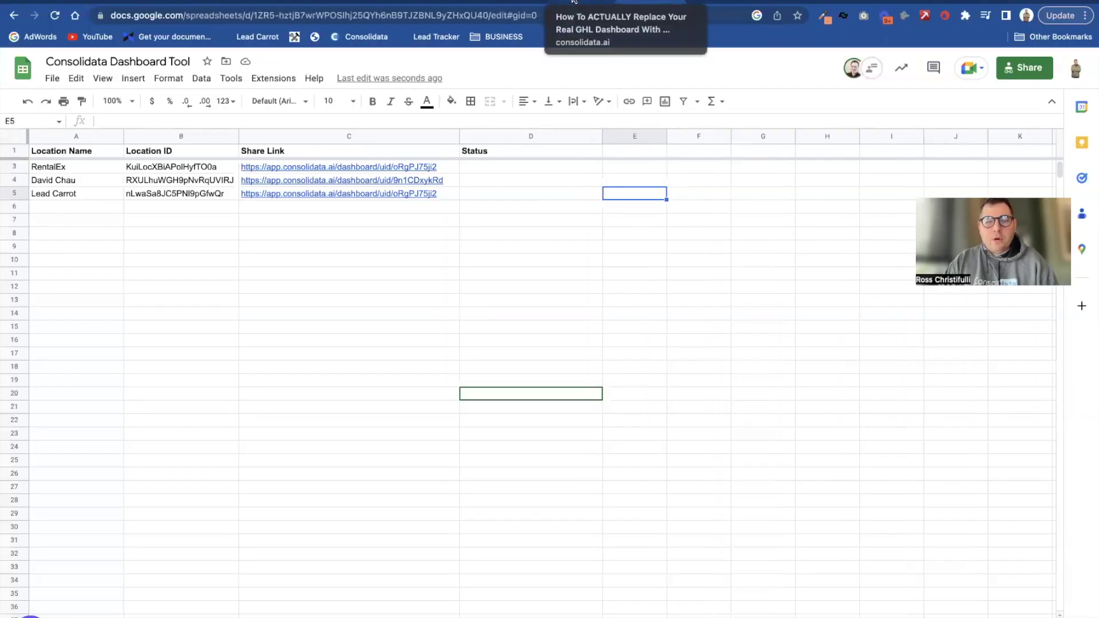
Highlight the script snippet in the how-to article, then clear the highlight
click(574, 3)
scroll(413, 410, down, 2)
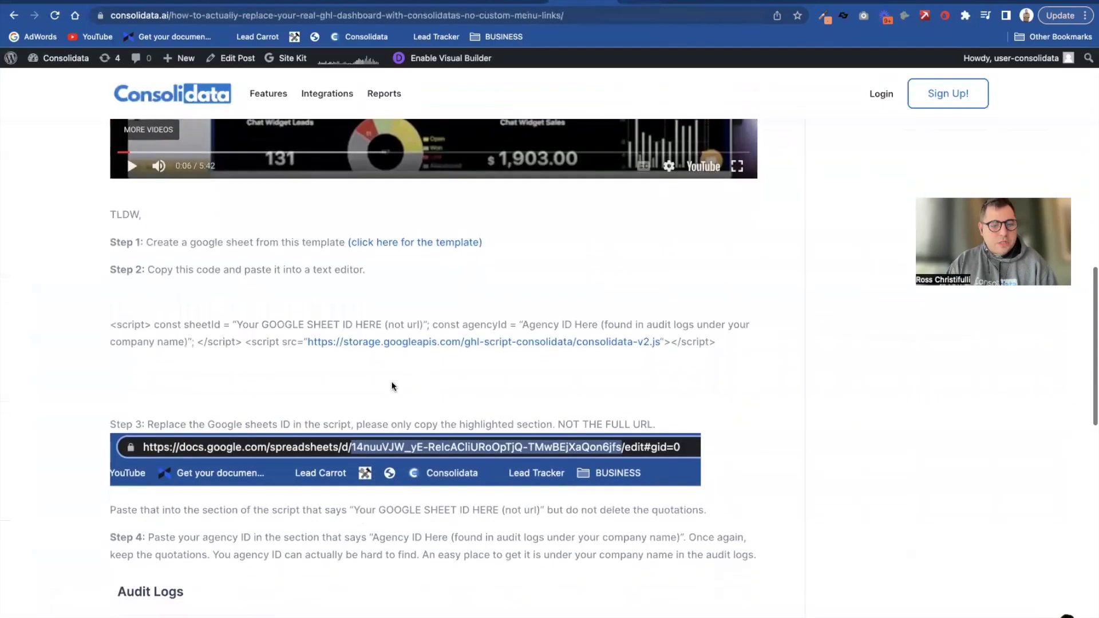
drag(103, 320, 729, 346)
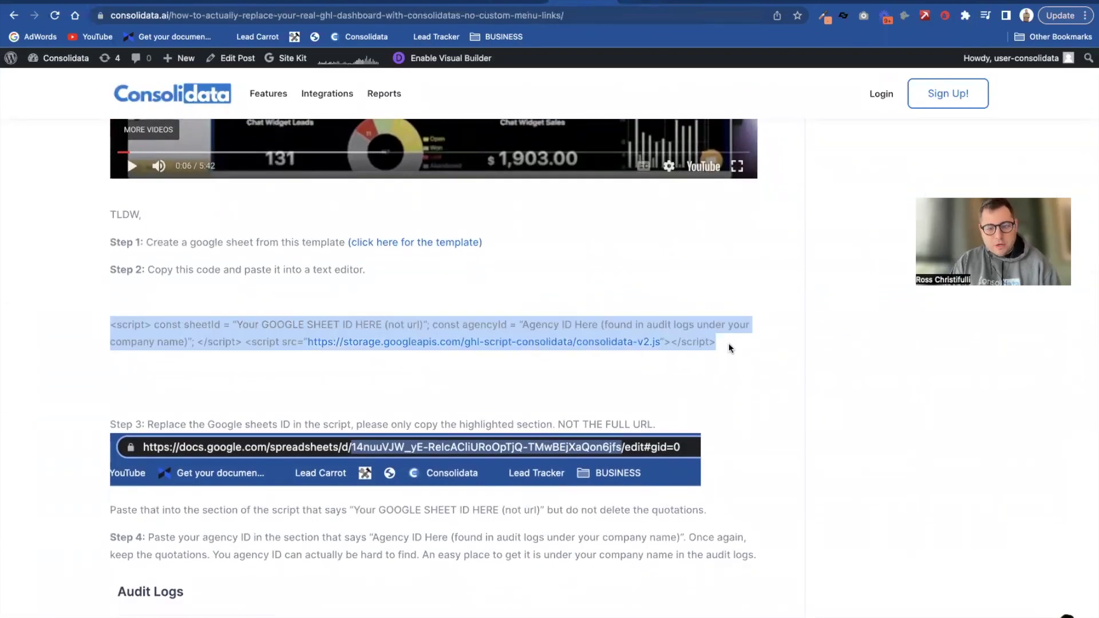
click(768, 343)
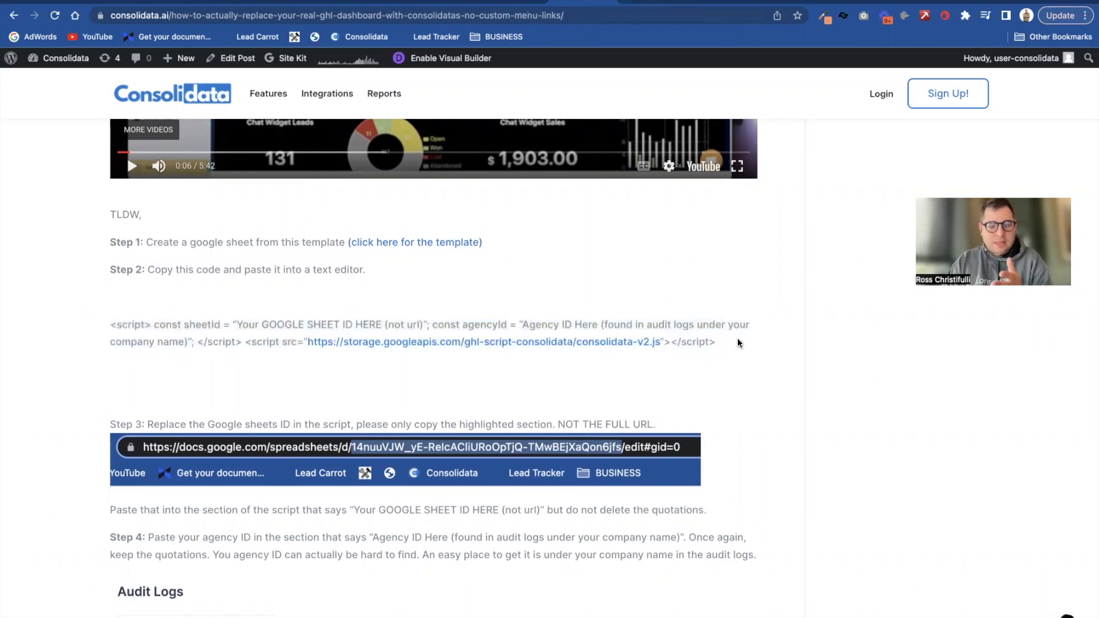
Reload the article and highlight the updated script and its GOOGLE SHEET ID placeholder
click(53, 17)
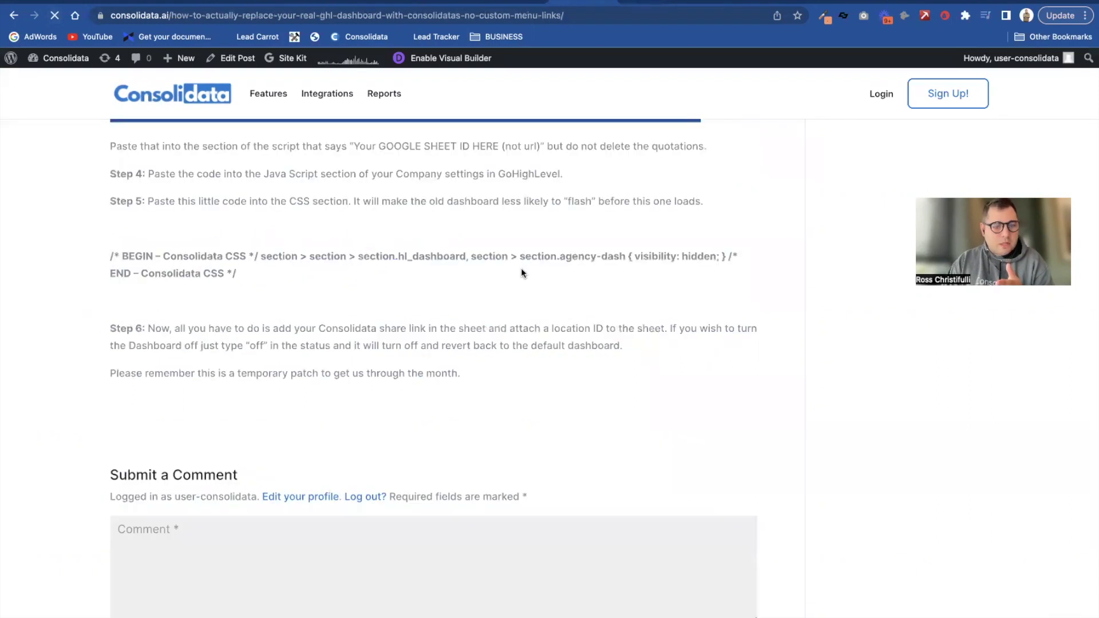
scroll(485, 344, up, 5)
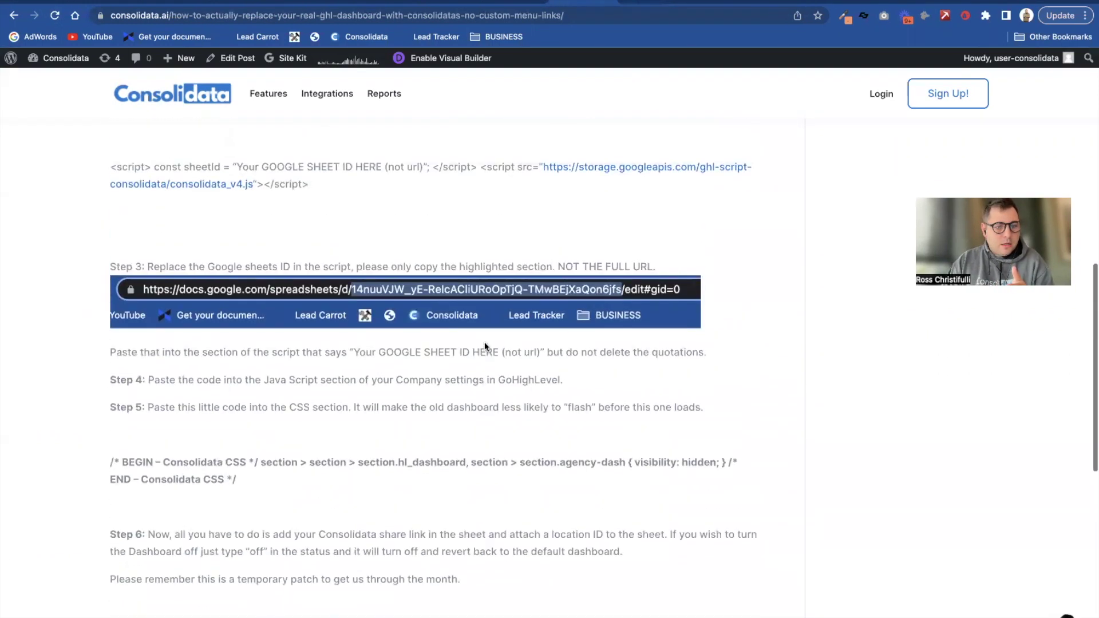
scroll(485, 341, up, 3)
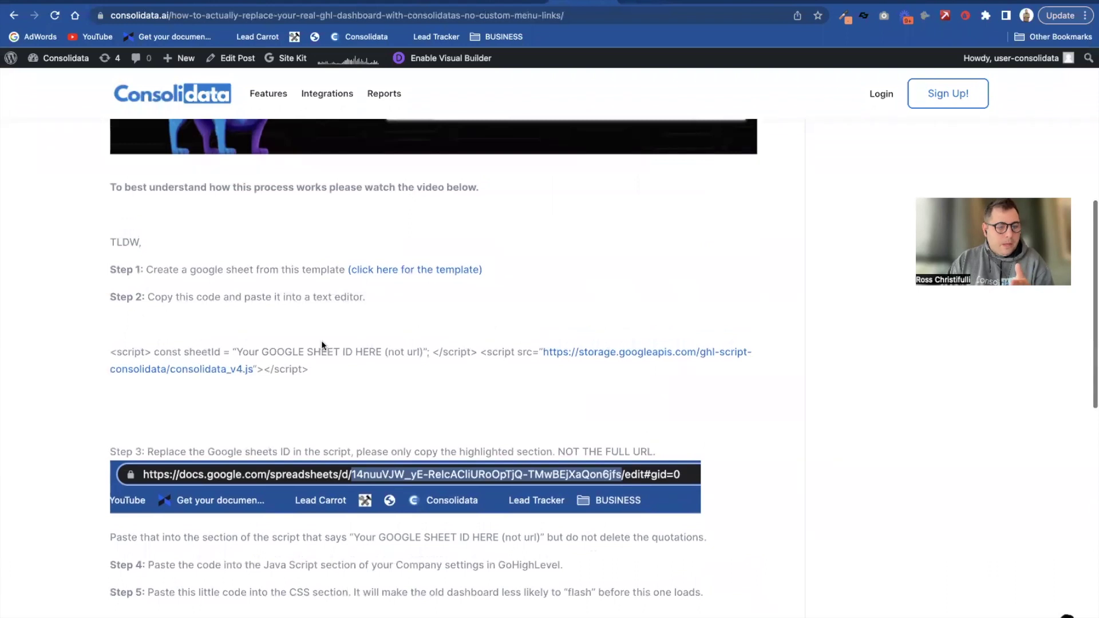
drag(115, 346, 334, 381)
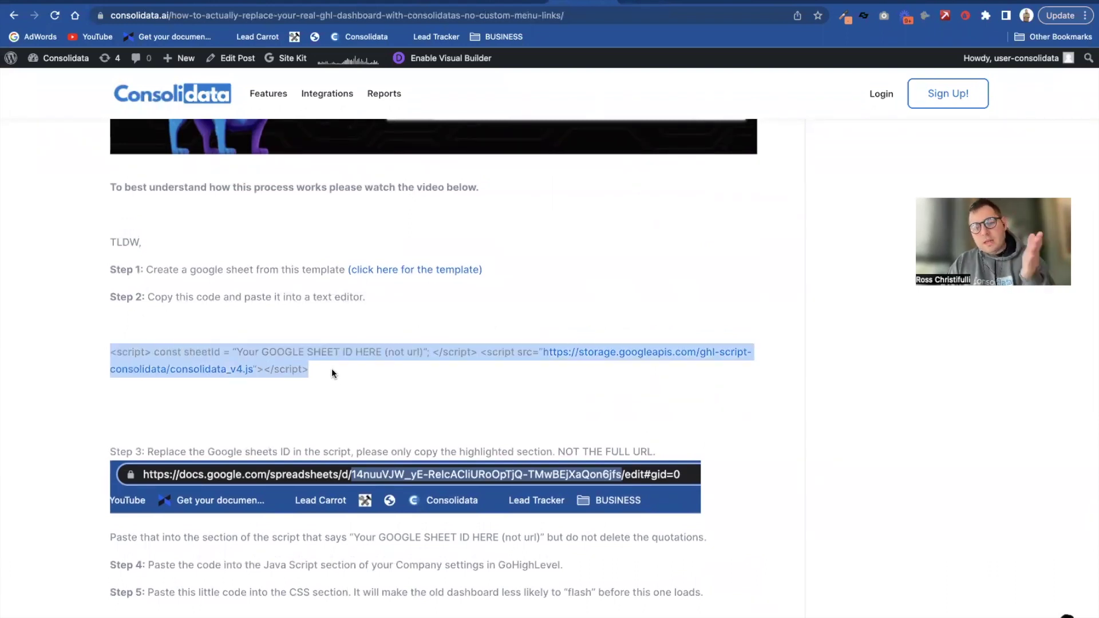
click(365, 373)
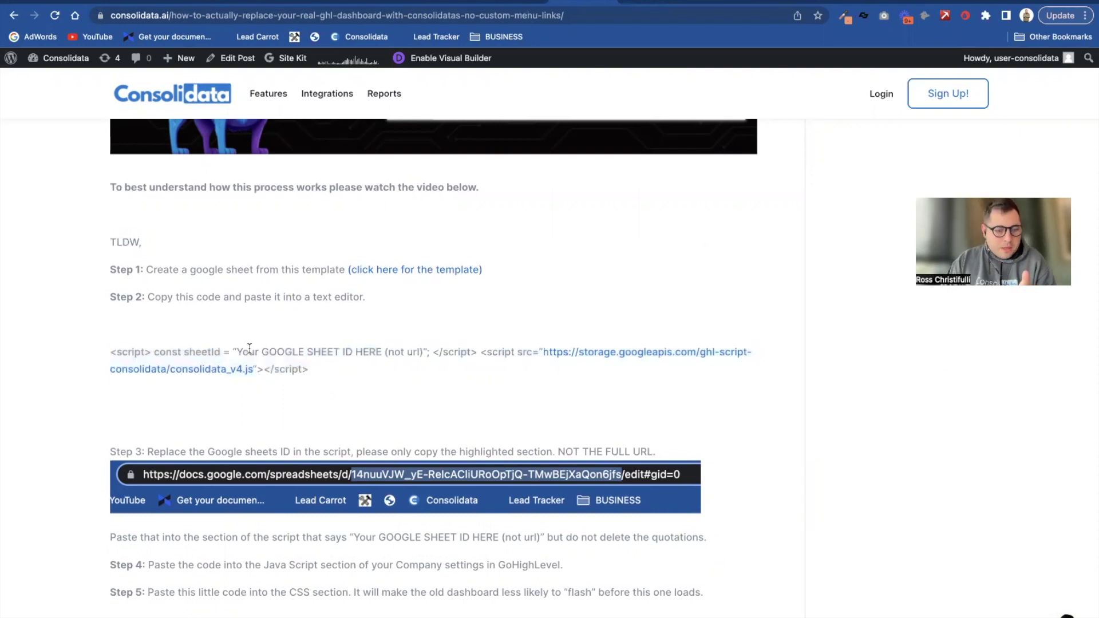
drag(238, 350, 423, 353)
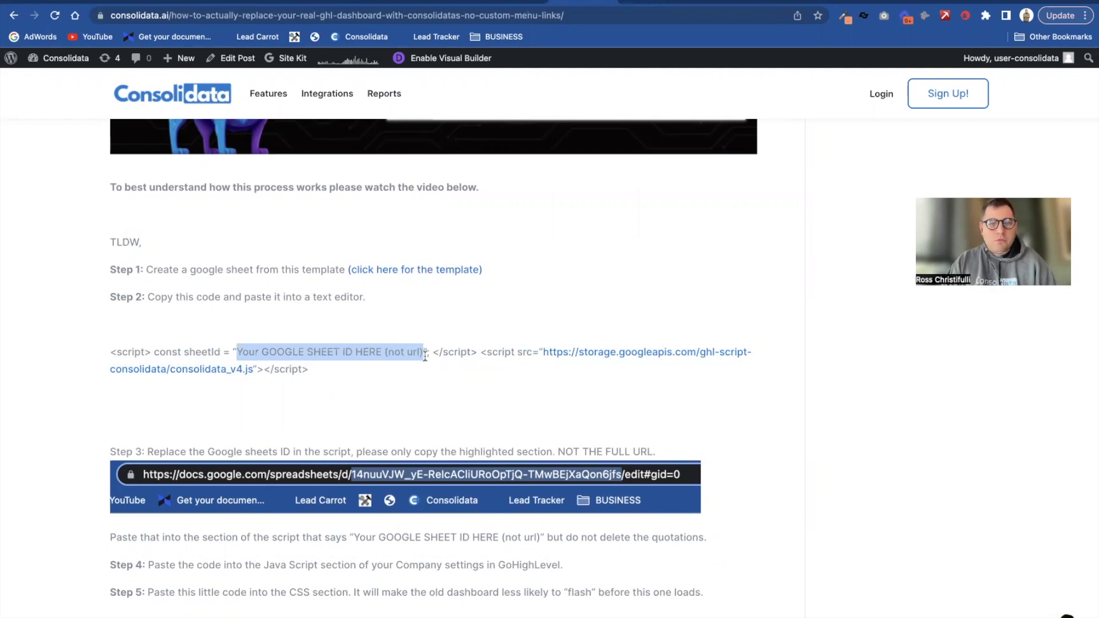
Select the sheet ID in the Consolidata Dashboard Tool sheet's web address, then go back to the article
click(644, 12)
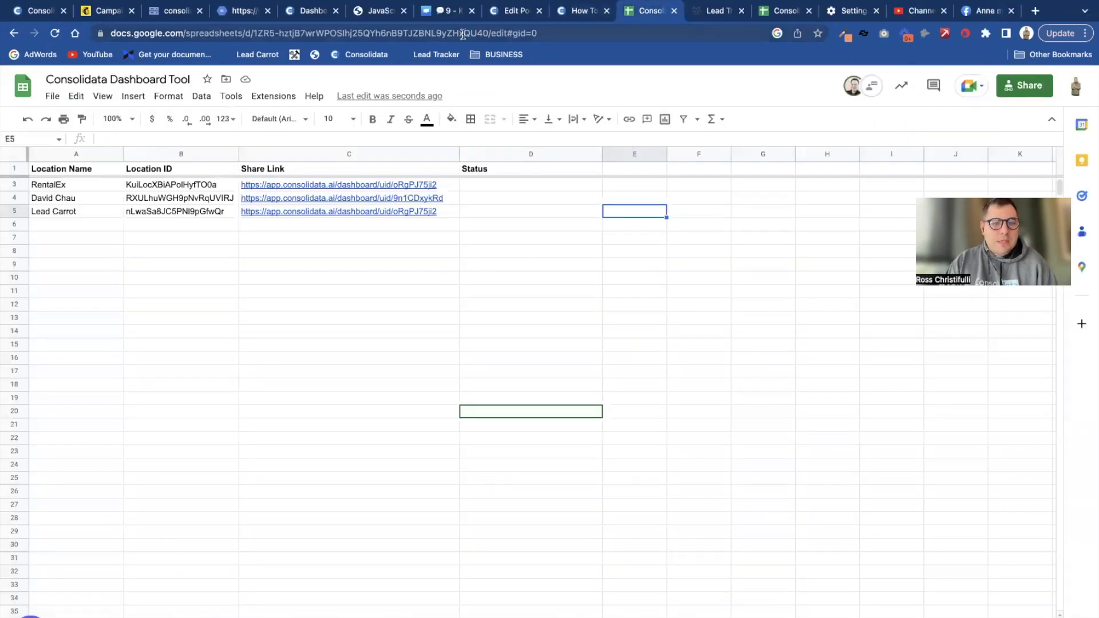
drag(489, 33, 517, 32)
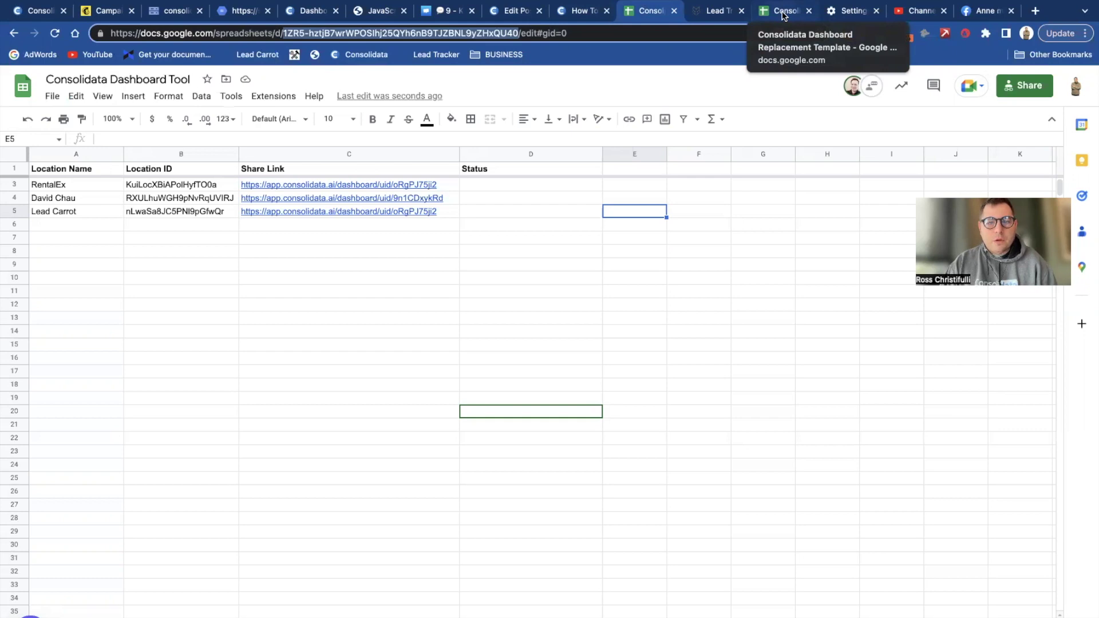
click(572, 12)
scroll(490, 278, down, 10)
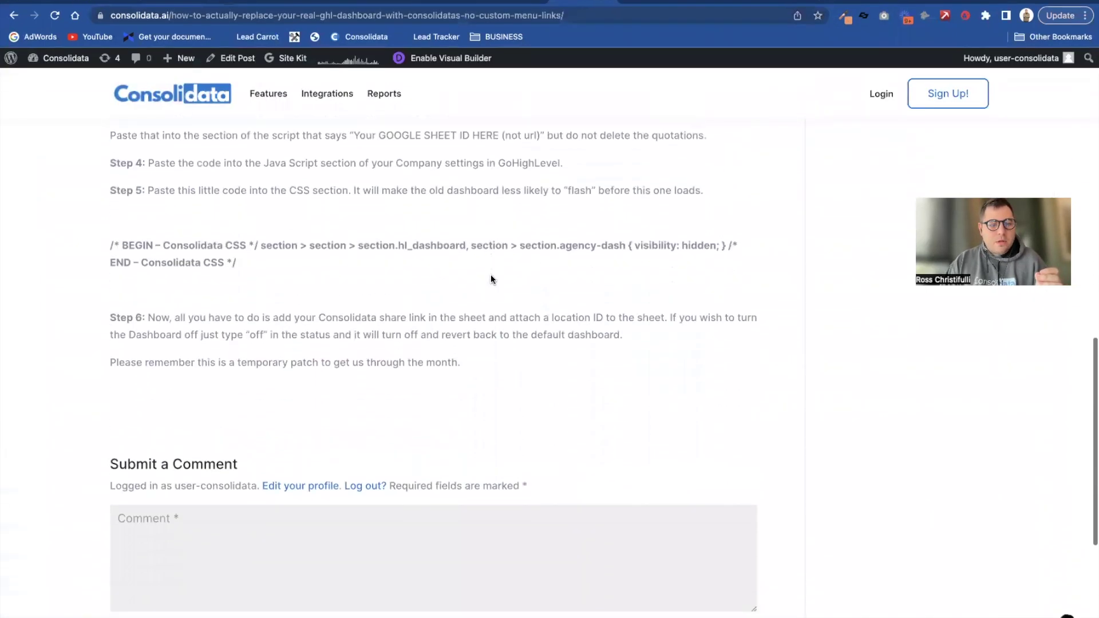
scroll(491, 279, up, 2)
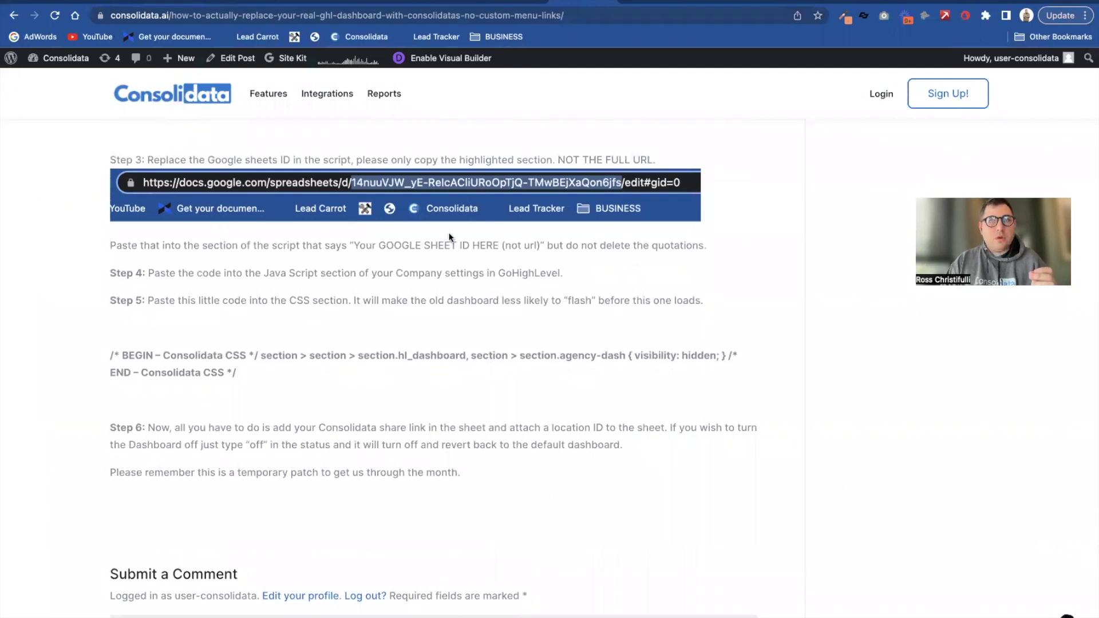
Show the sheetId script and Consolidata CSS in the agency-level Company settings custom code boxes
scroll(449, 237, down, 1)
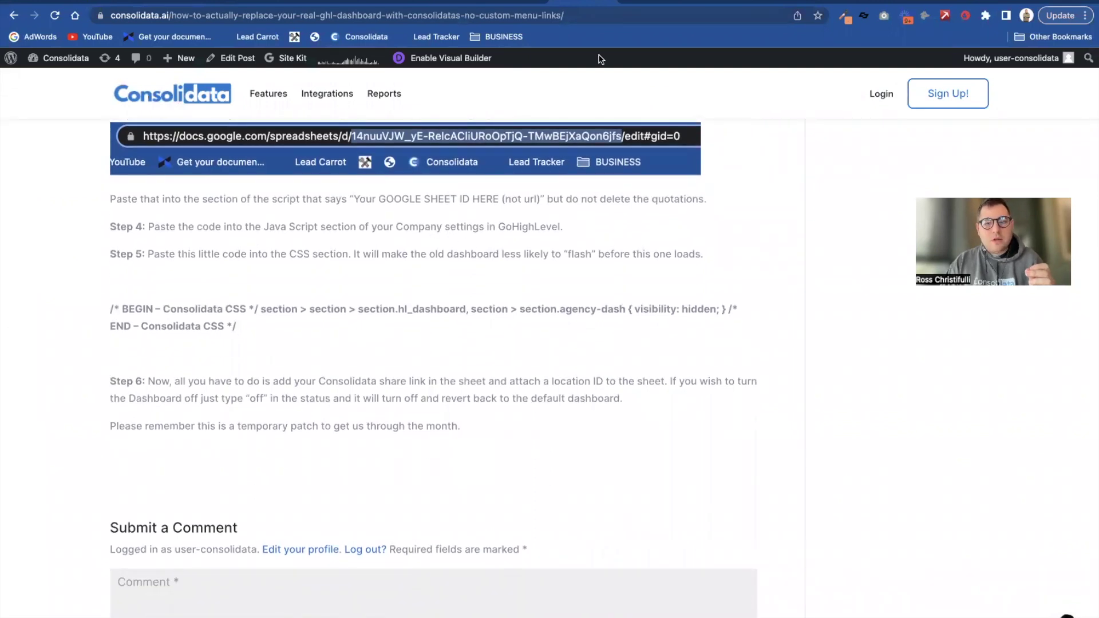
click(701, 5)
click(55, 109)
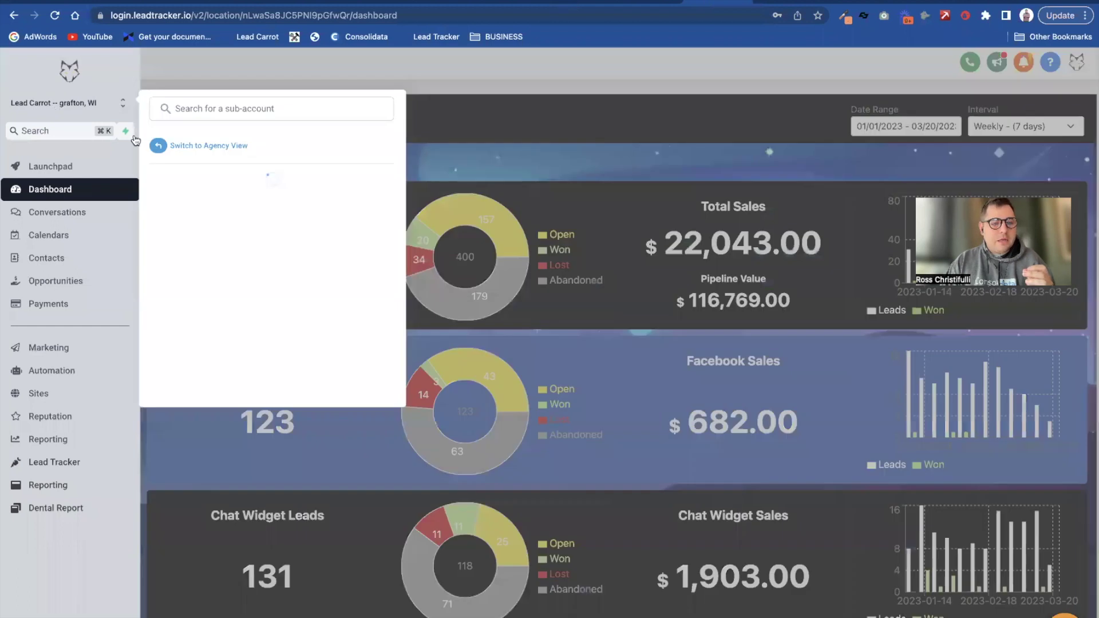
click(224, 146)
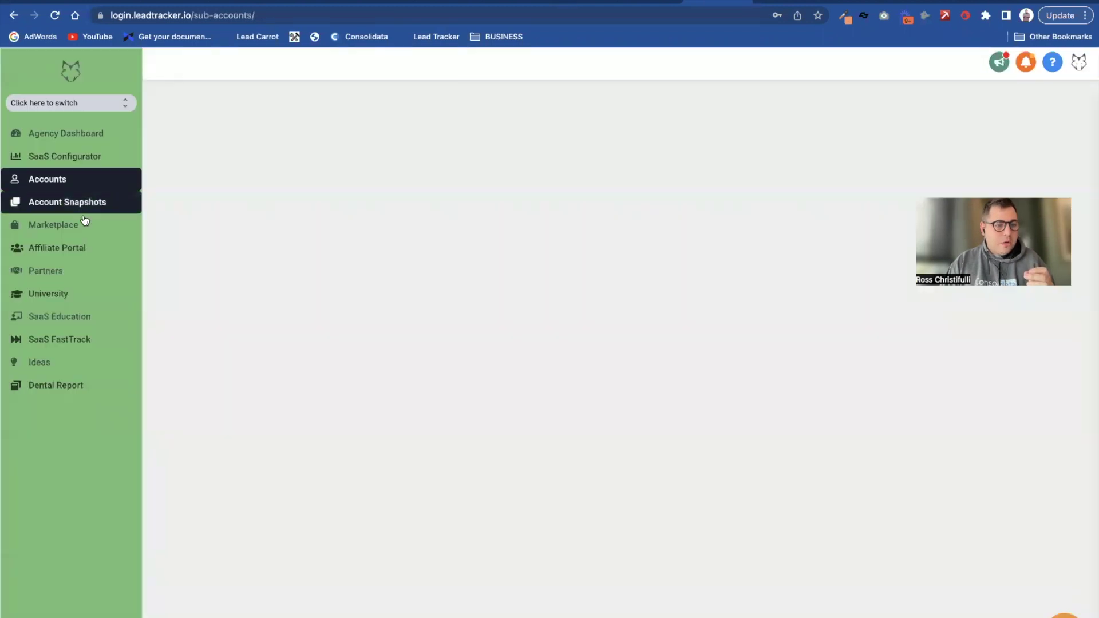
click(64, 359)
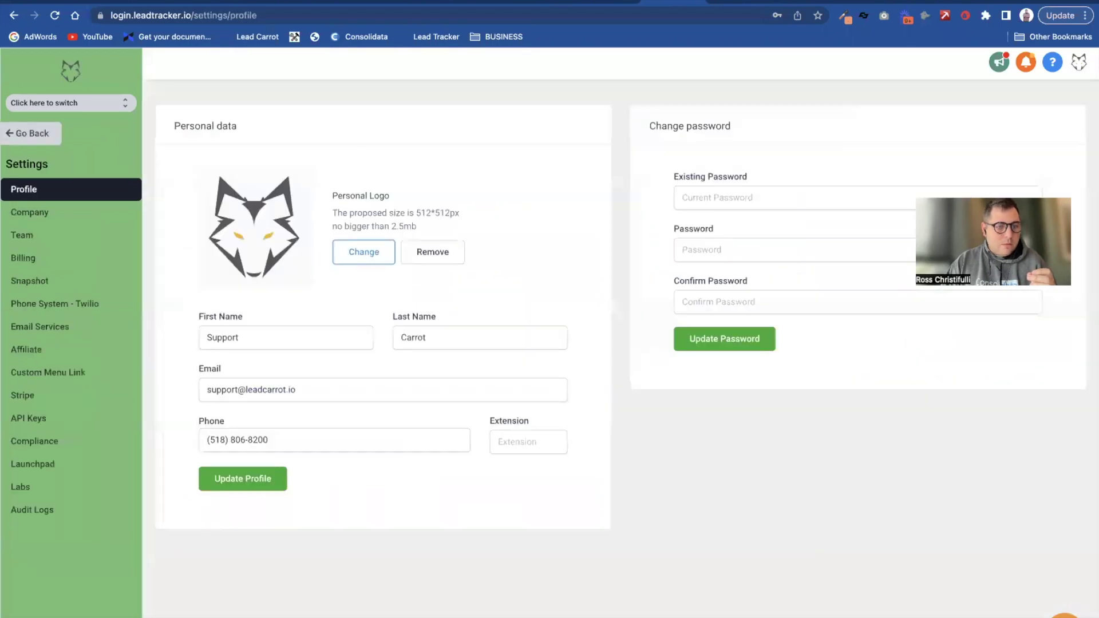
click(60, 213)
scroll(311, 247, down, 8)
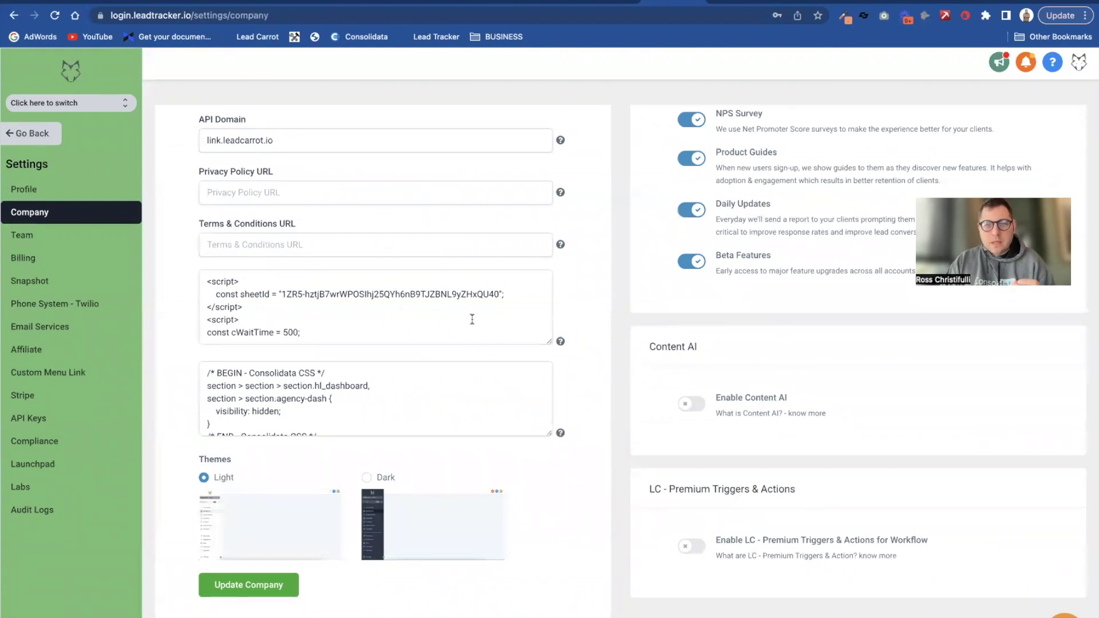
mouse_move(609, 12)
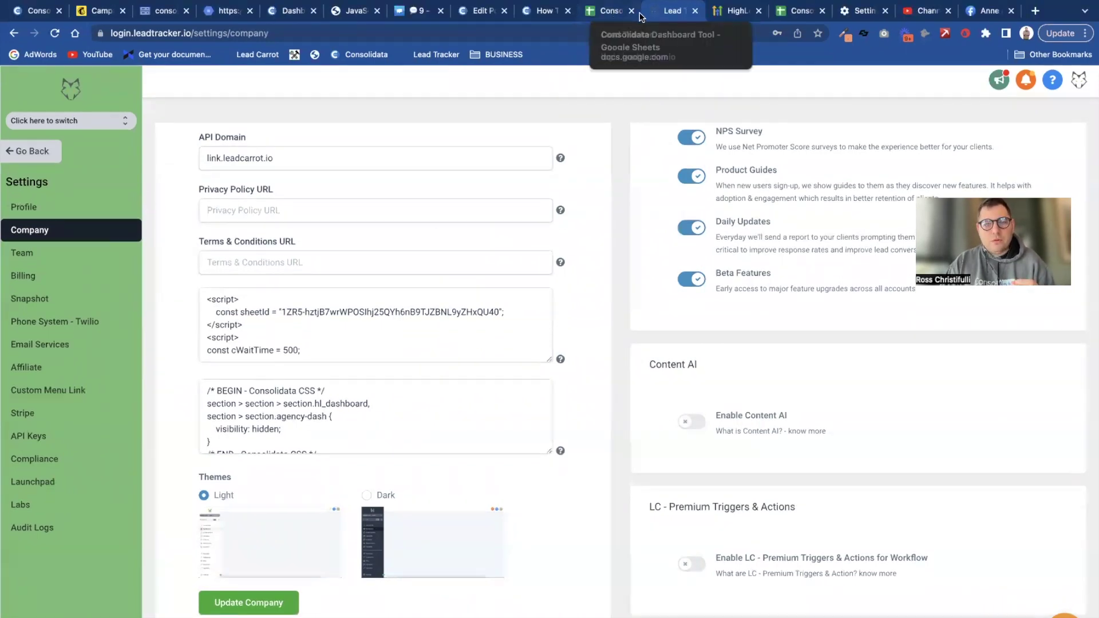
click(538, 12)
Highlight the Step 5 Consolidata CSS snippet and review Step 6 before returning to the sheet
scroll(344, 286, down, 2)
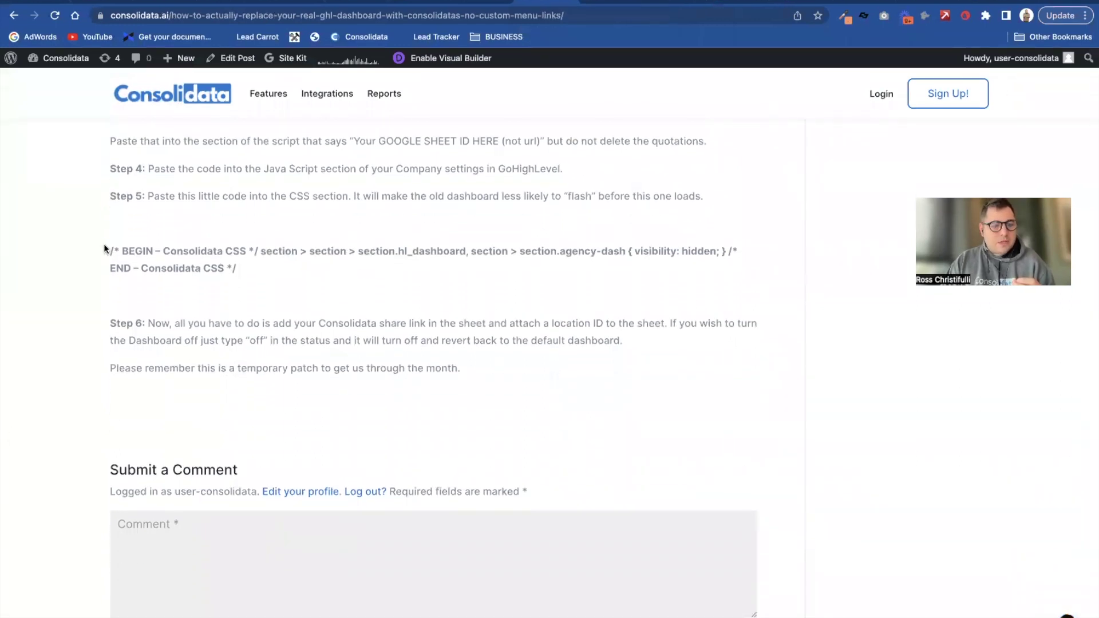
drag(105, 248, 239, 279)
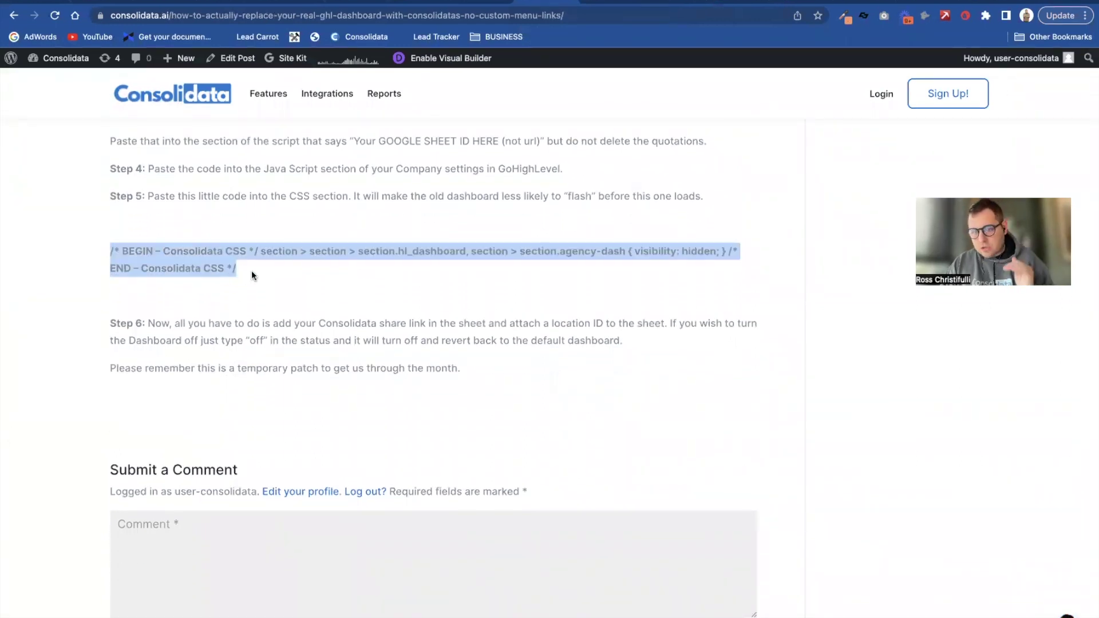
click(267, 256)
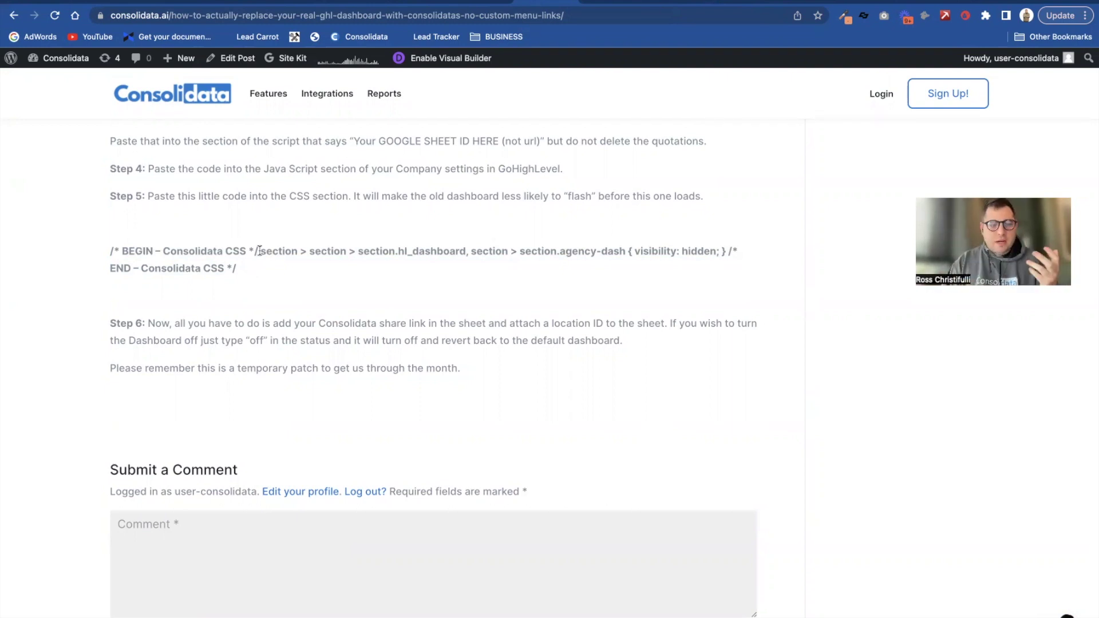
scroll(278, 268, down, 2)
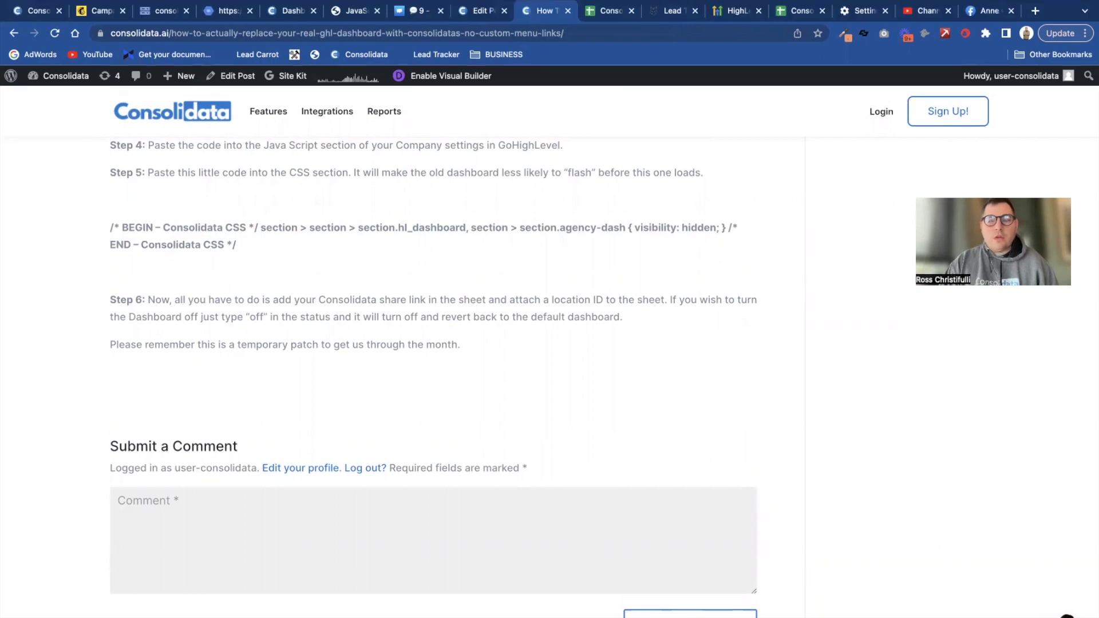
click(600, 15)
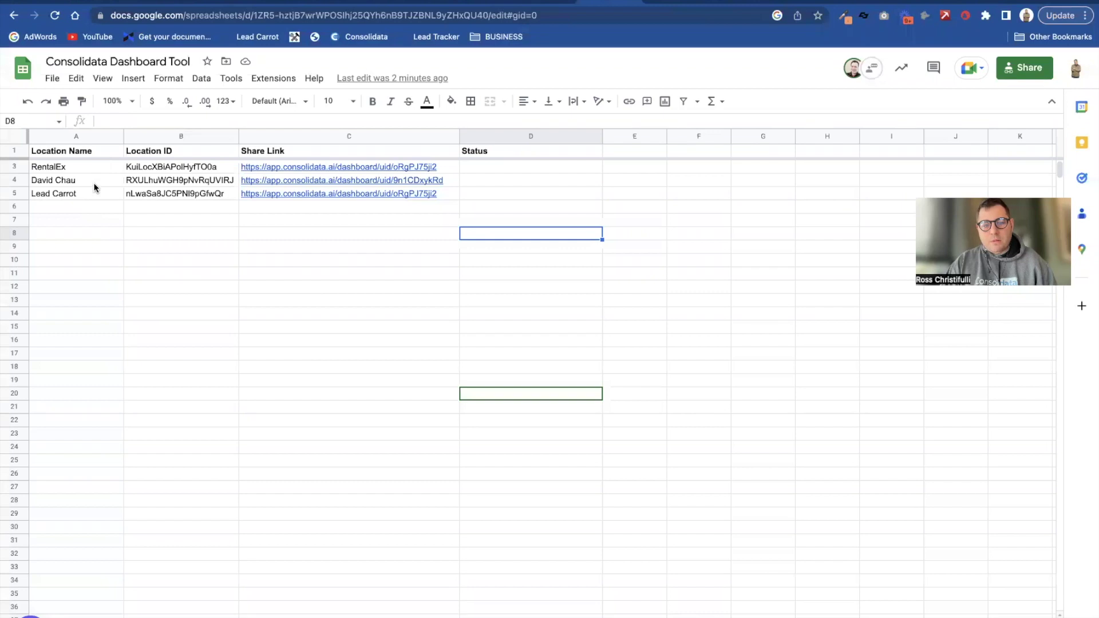
Enter 'off' as Lead Carrot's Status in cell D5
click(482, 195)
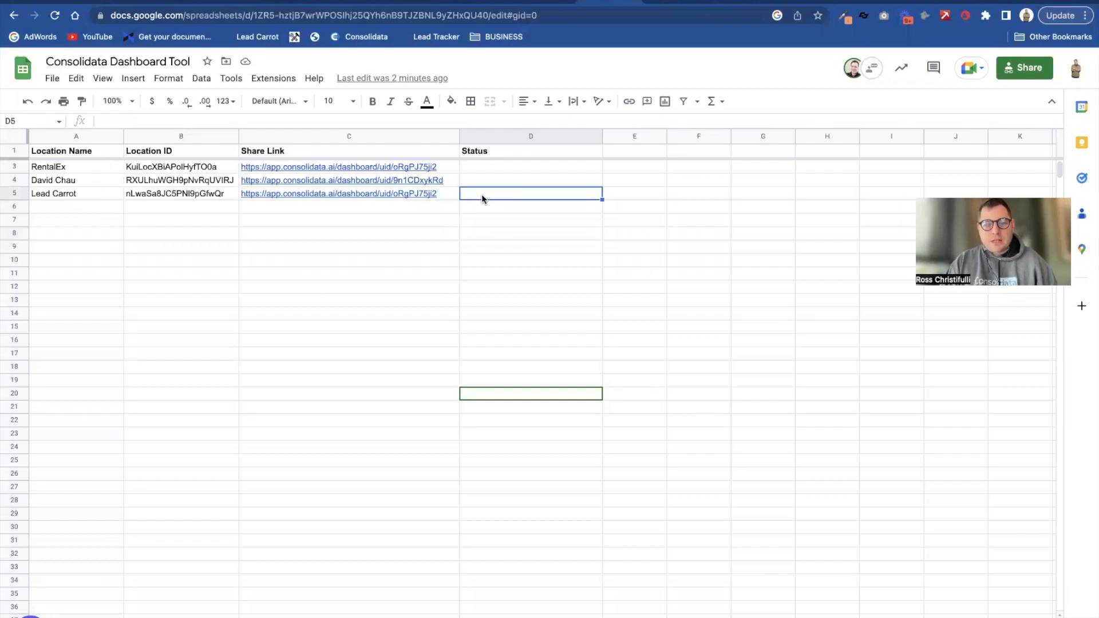
text(off)
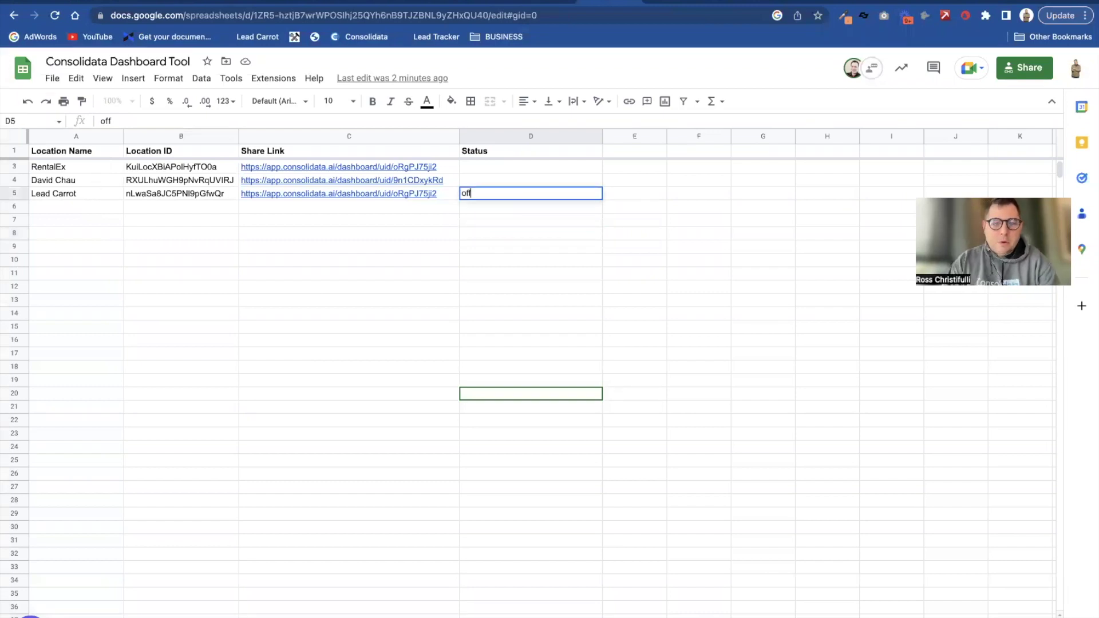
click(510, 222)
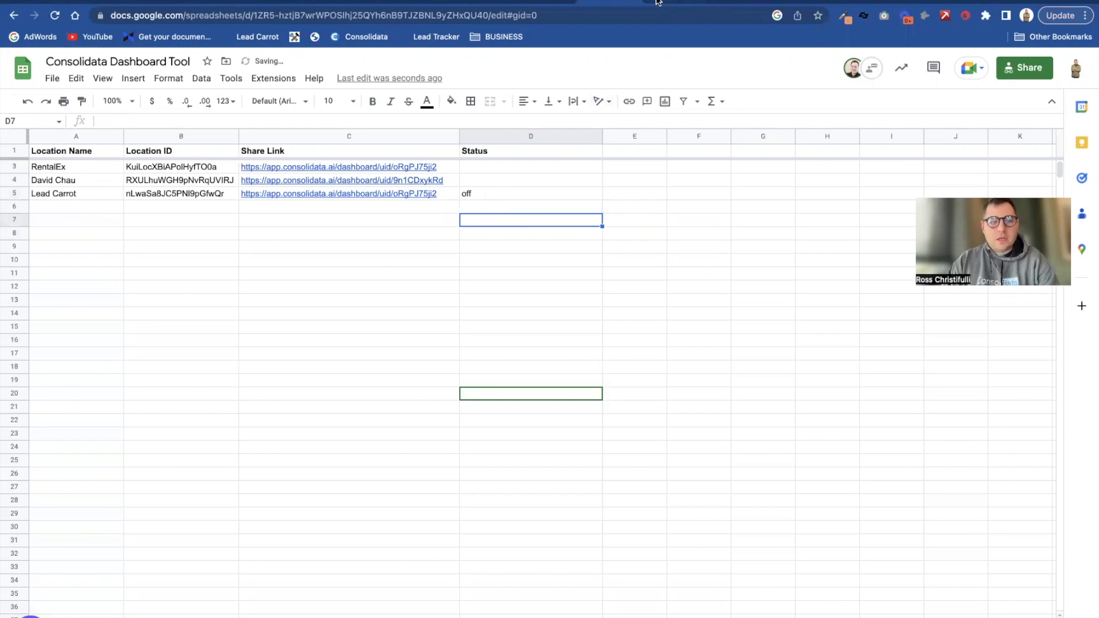
click(660, 5)
Switch into Lead Carrot and scroll its standard dashboard showing 20 opportunities and $0.00 pipeline value
click(99, 108)
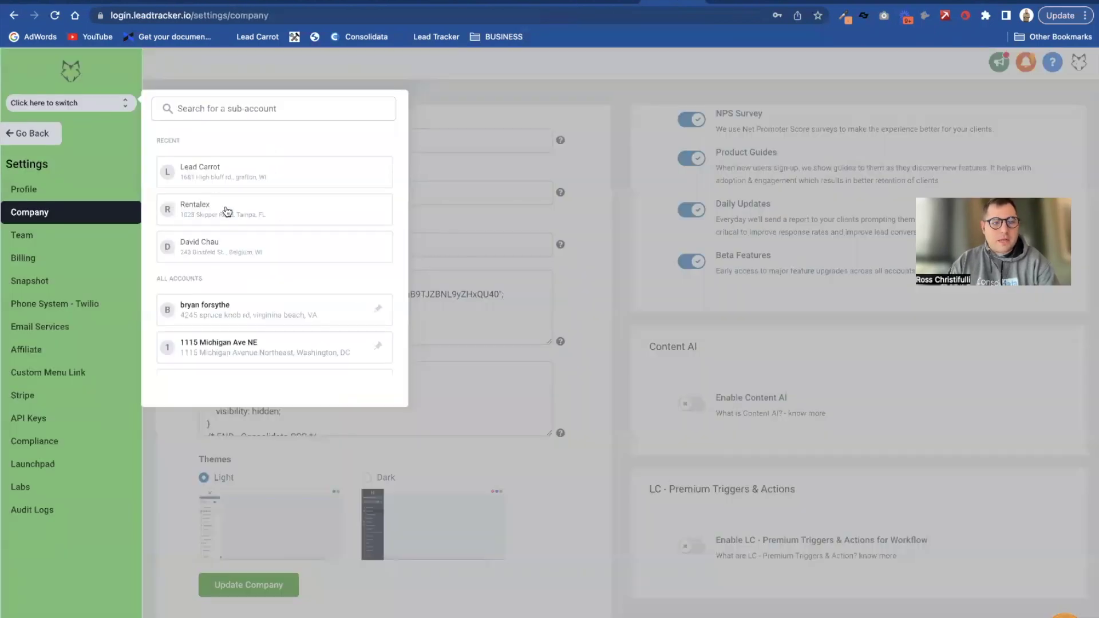
click(220, 175)
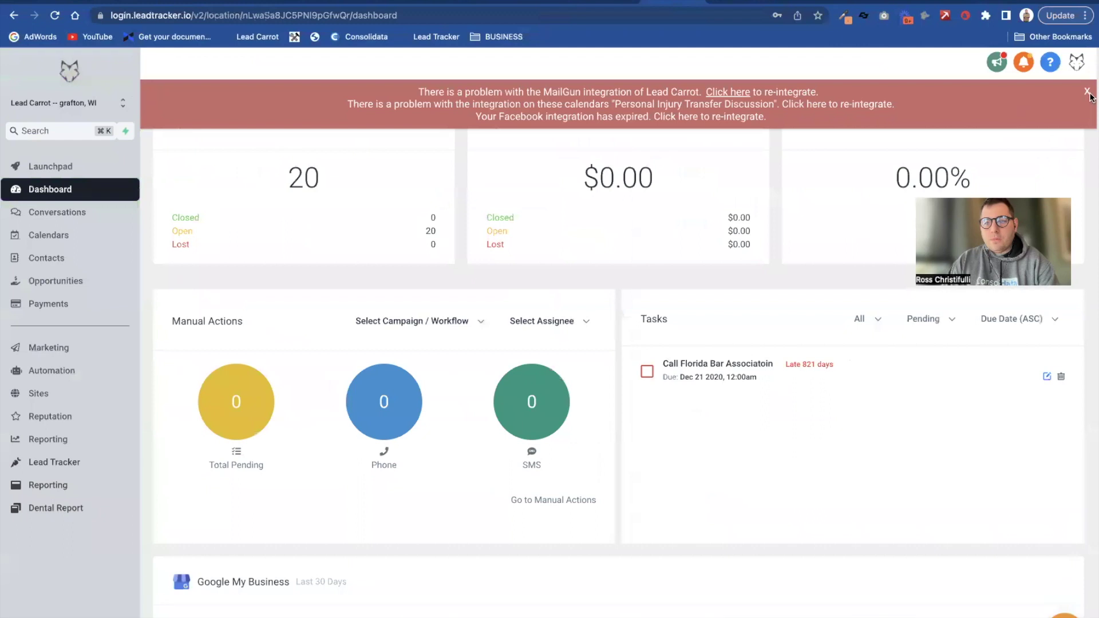
scroll(591, 292, down, 5)
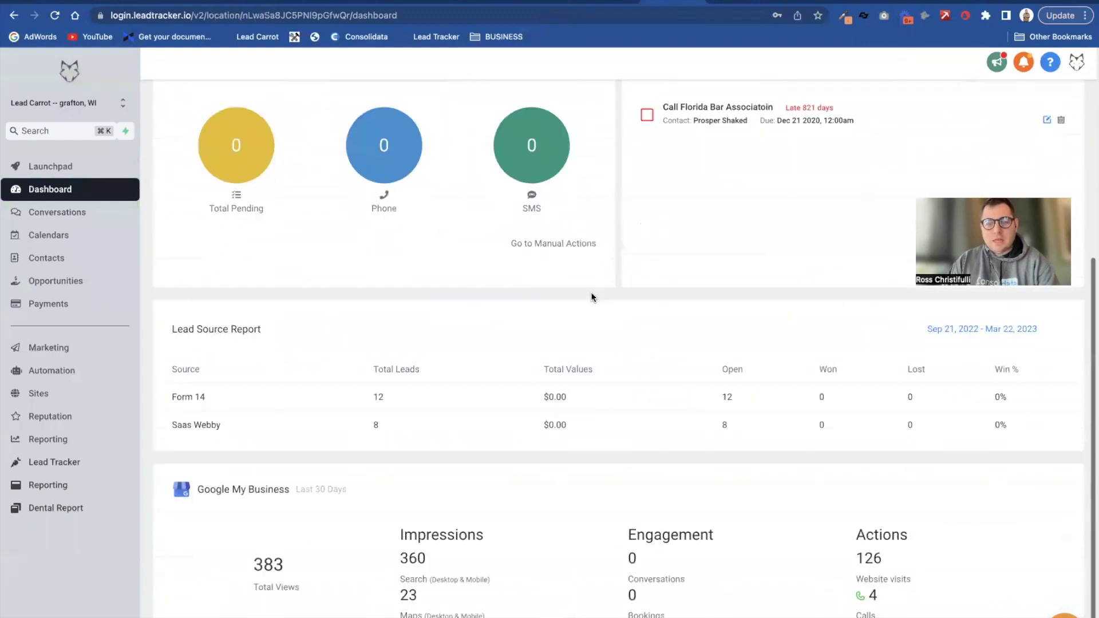
scroll(591, 292, up, 5)
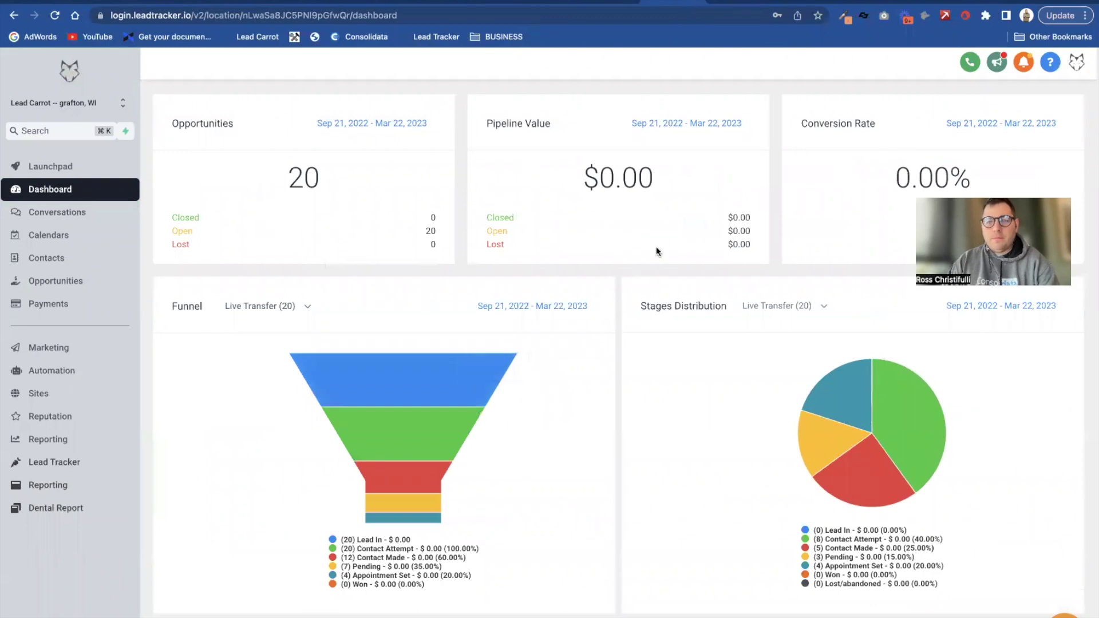
Delete the 'off' value from Lead Carrot's Status cell D5 and go back to Lead Tracker
click(611, 11)
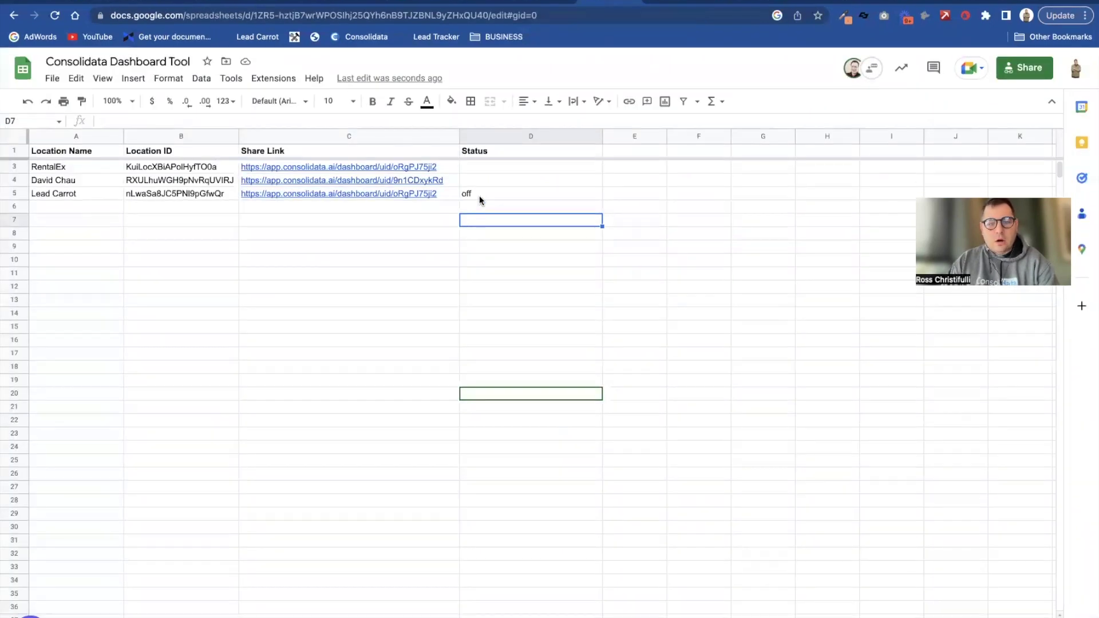
click(479, 194)
key(Delete)
click(492, 221)
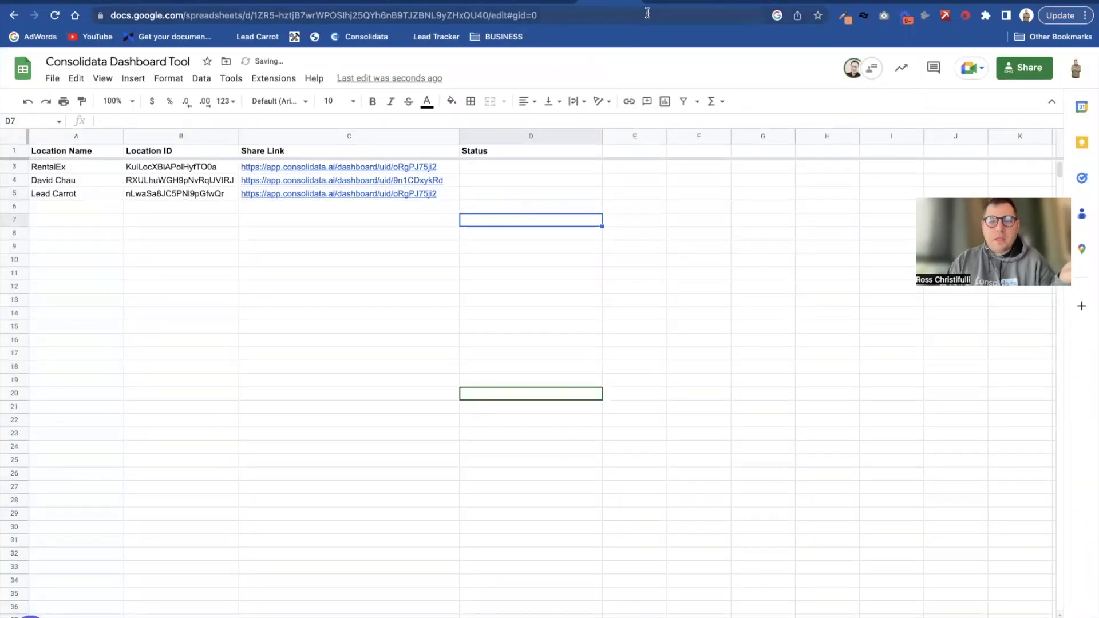
click(660, 3)
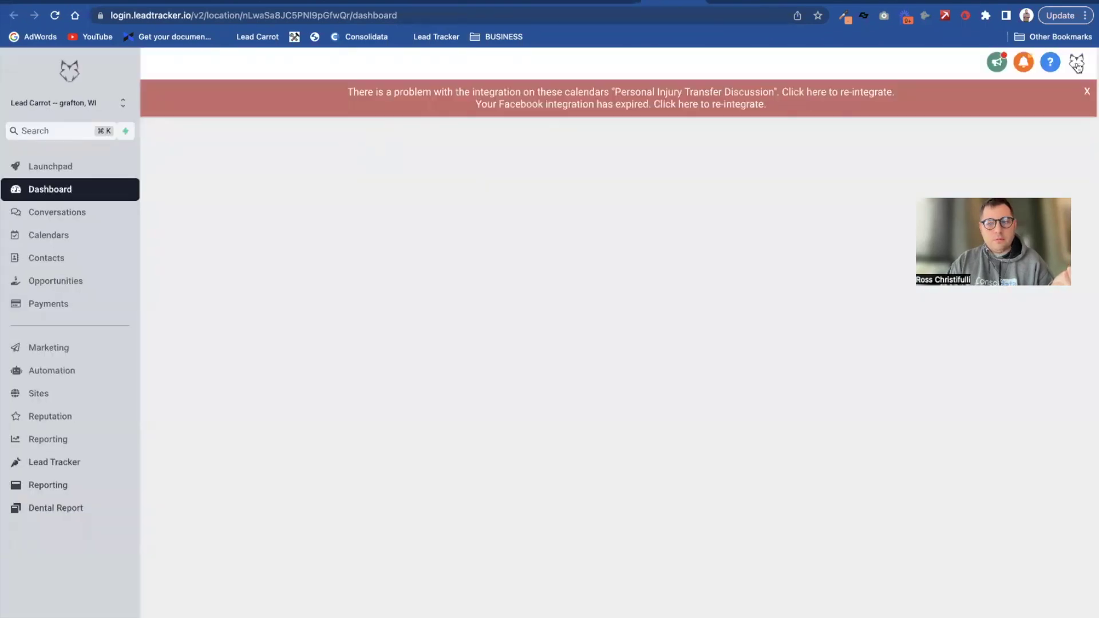
Dismiss the red integration banner and open Lead Carrot's Consolidata share link from cell C5
click(1087, 91)
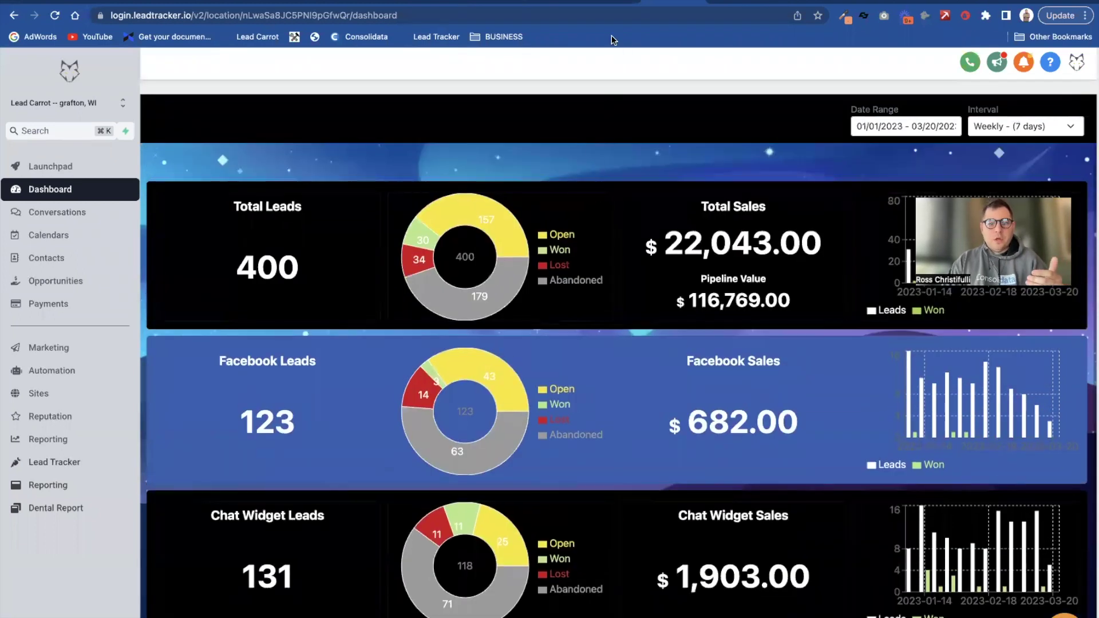
key(ctrl+Tab)
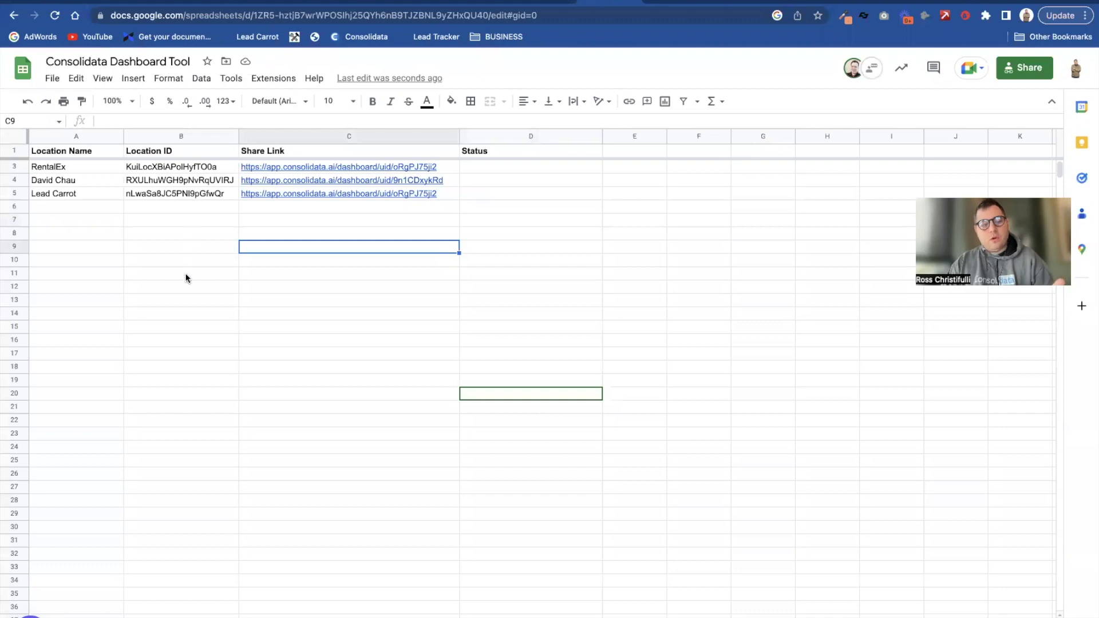
click(212, 337)
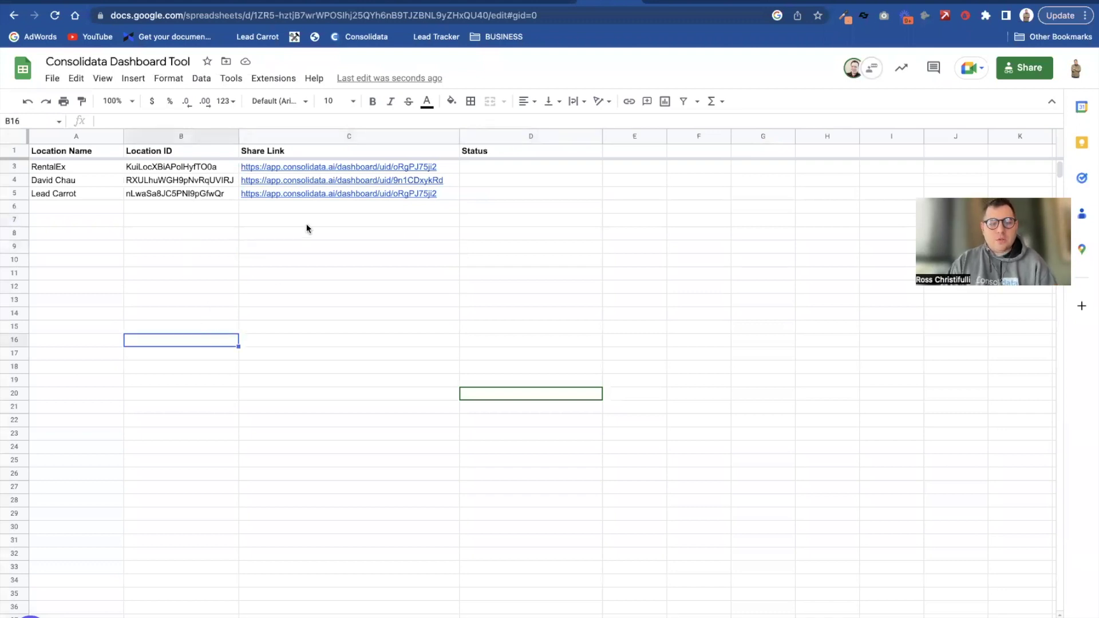
click(308, 195)
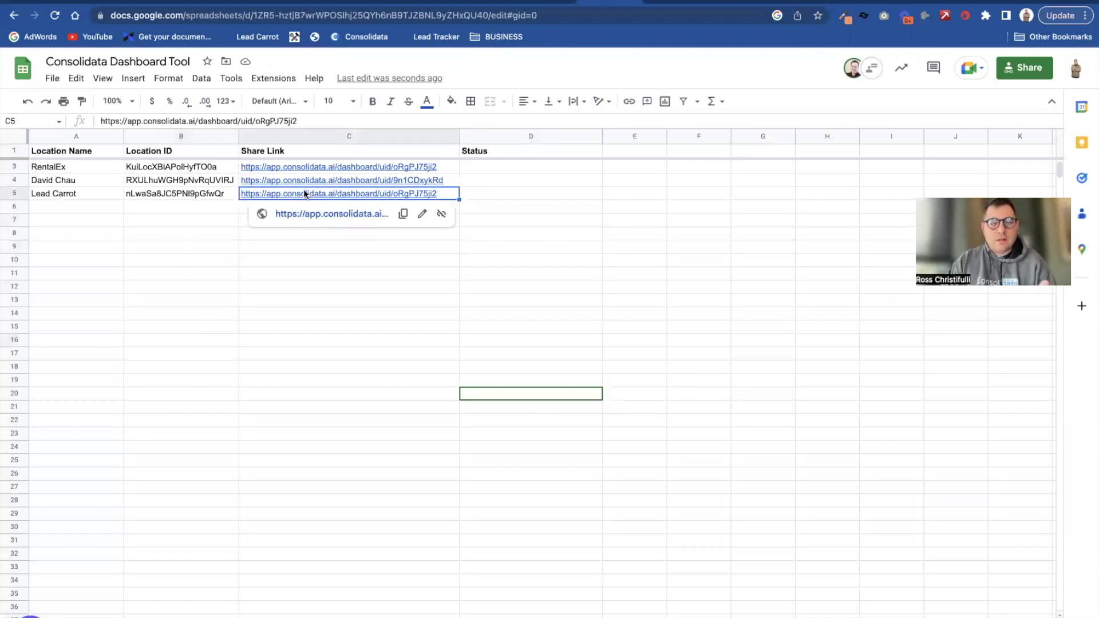
click(31, 2)
Copy the dashboard's share link and close the sharing dialog
click(669, 262)
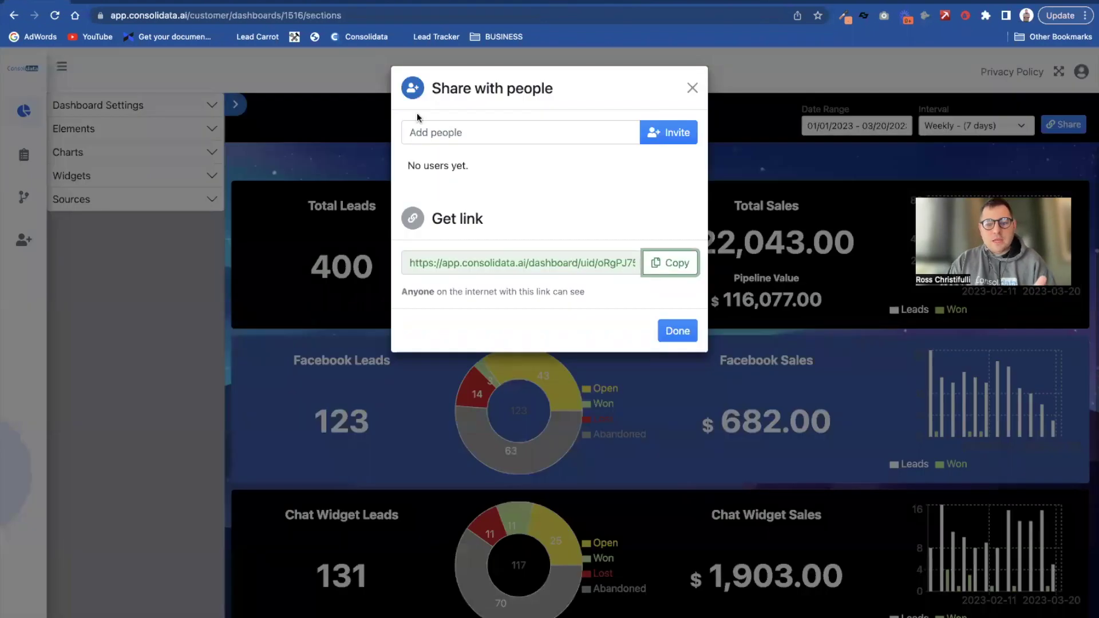
click(693, 88)
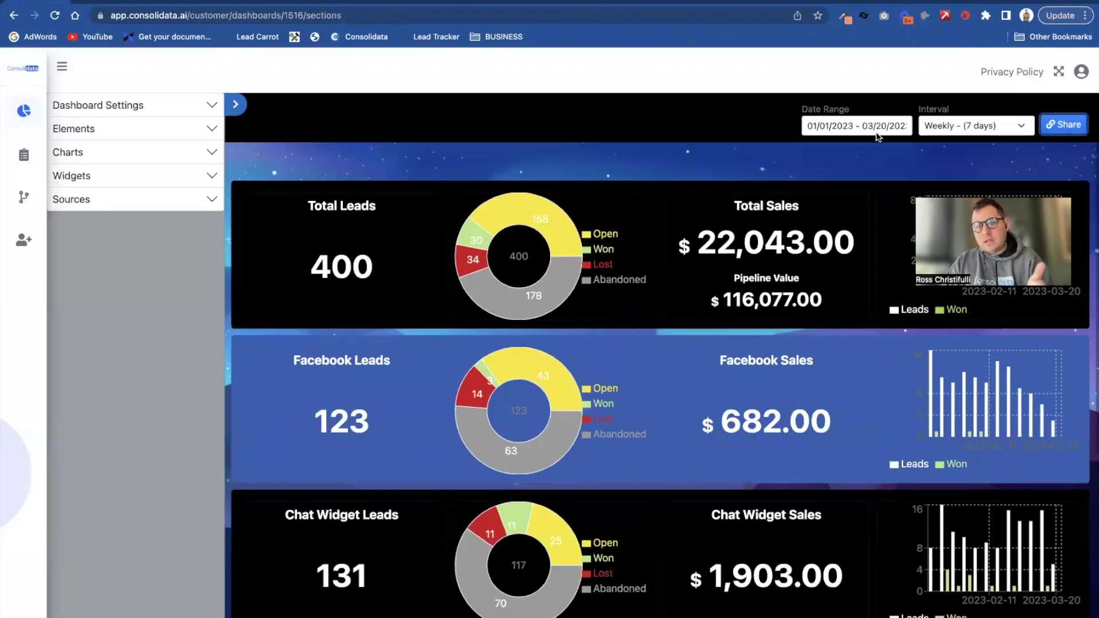
scroll(538, 221, down, 2)
scroll(539, 221, up, 2)
Copy the dashboard's public share link again, checking the HighLevel ideas page and the Consolidata Dashboard Tool sheet
click(1064, 124)
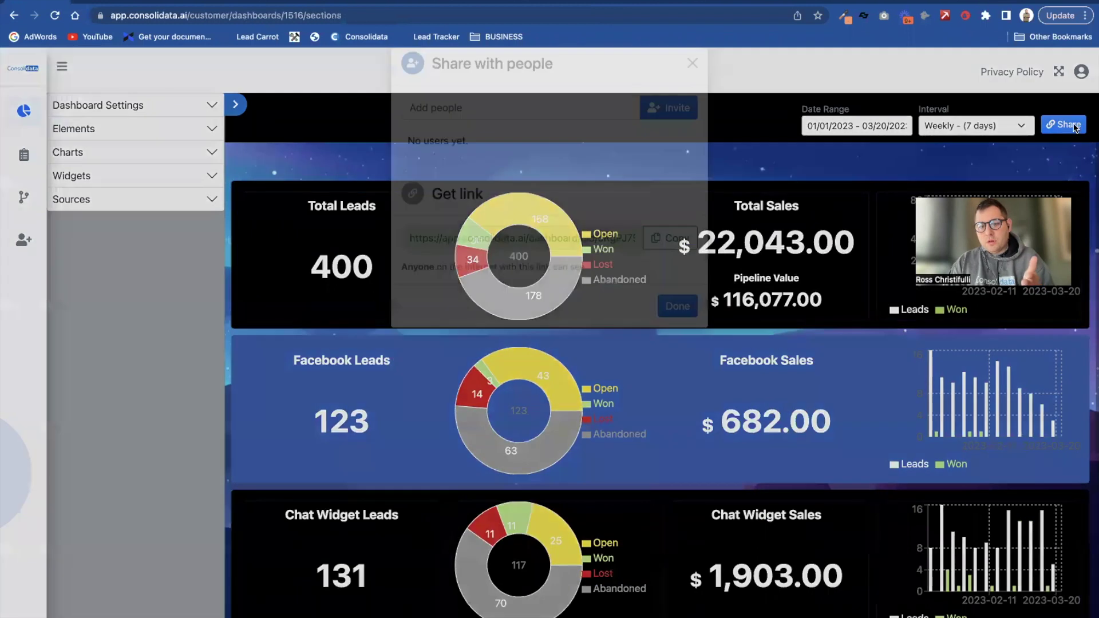
click(684, 262)
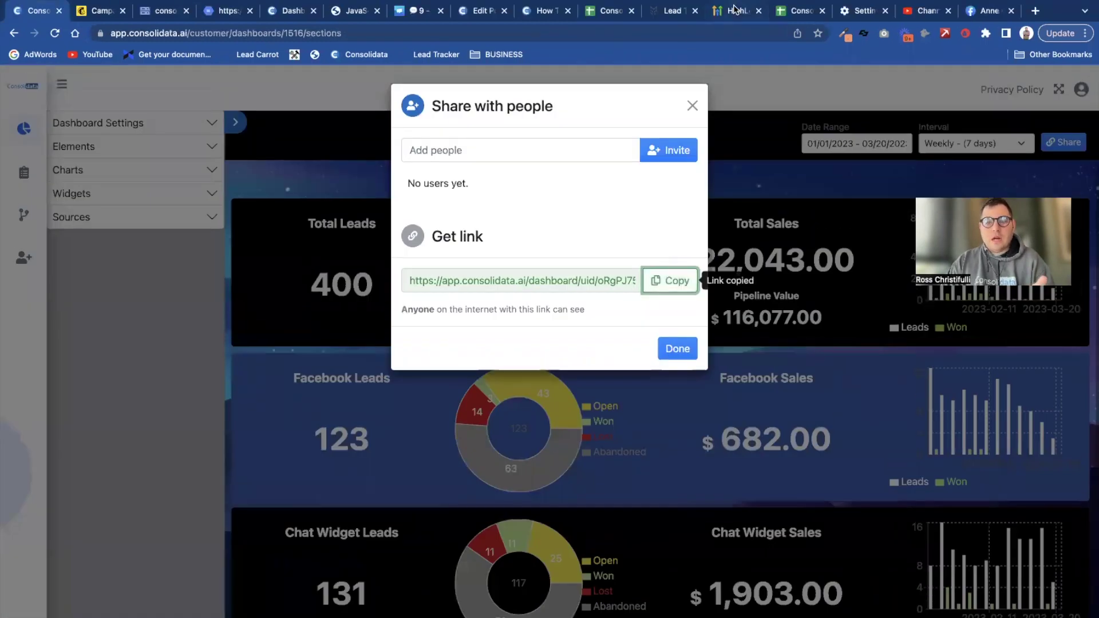
click(736, 1)
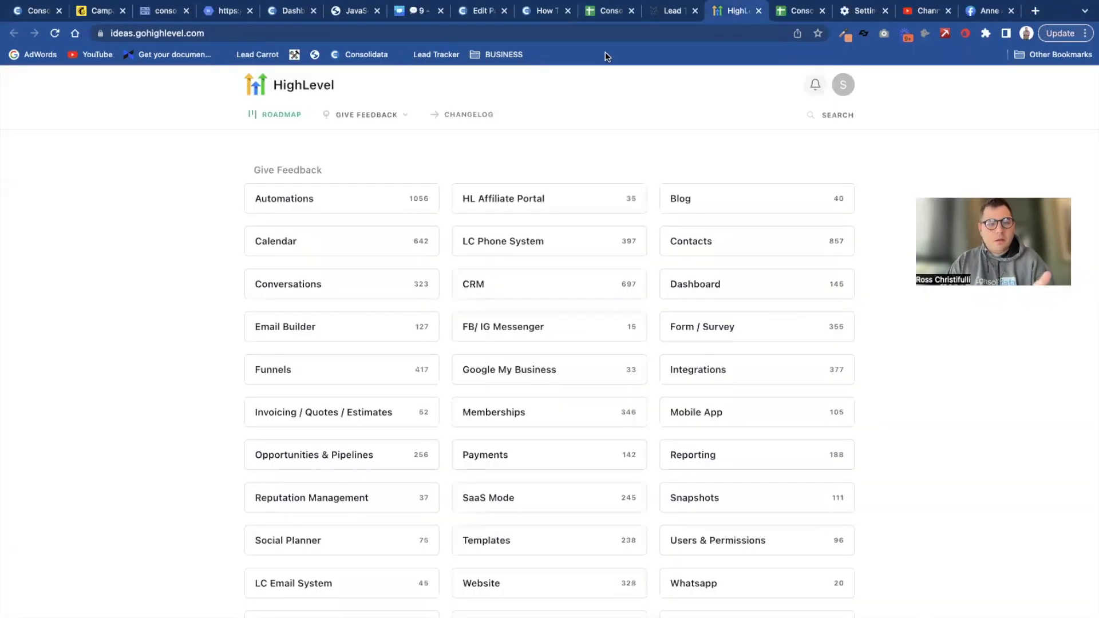
click(611, 3)
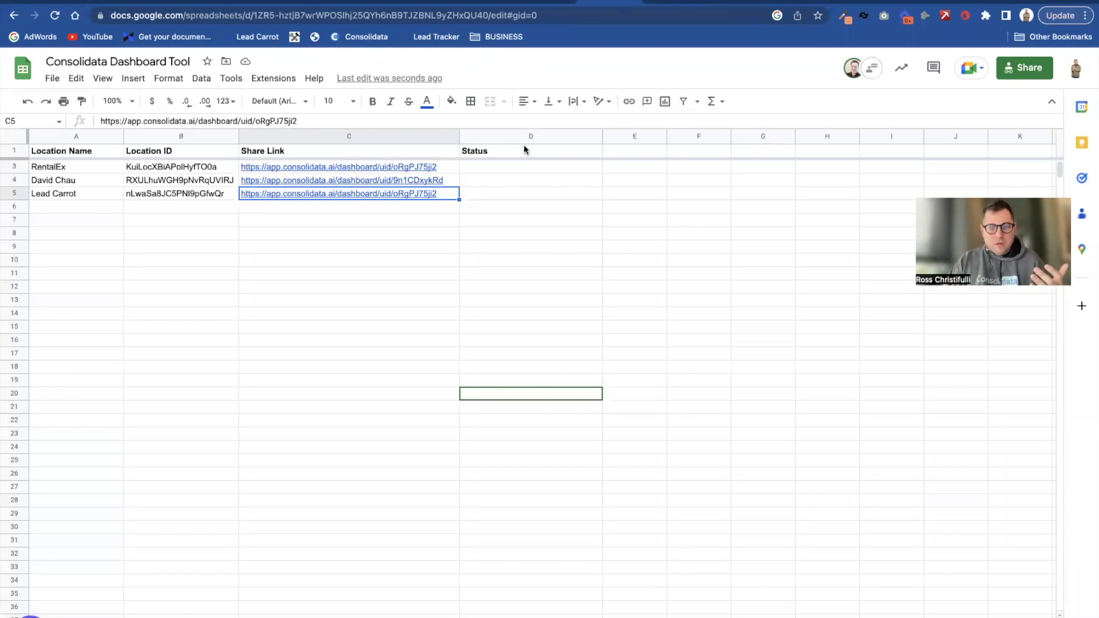
Back on the Consolidata dashboard, close the sharing dialog and expand the dashboard settings
click(27, 3)
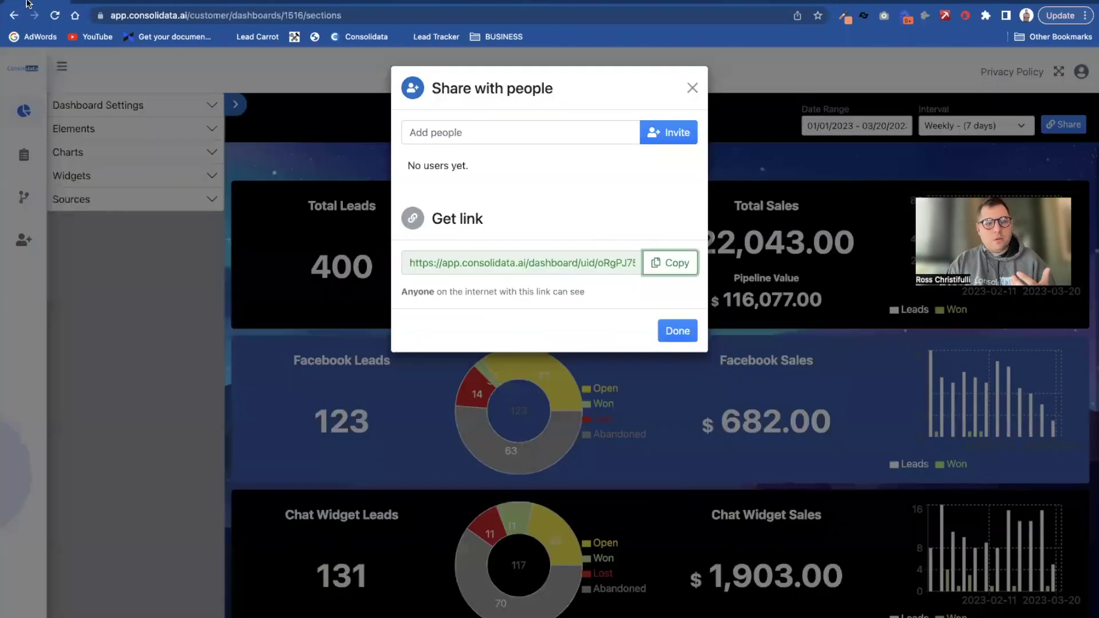
click(691, 89)
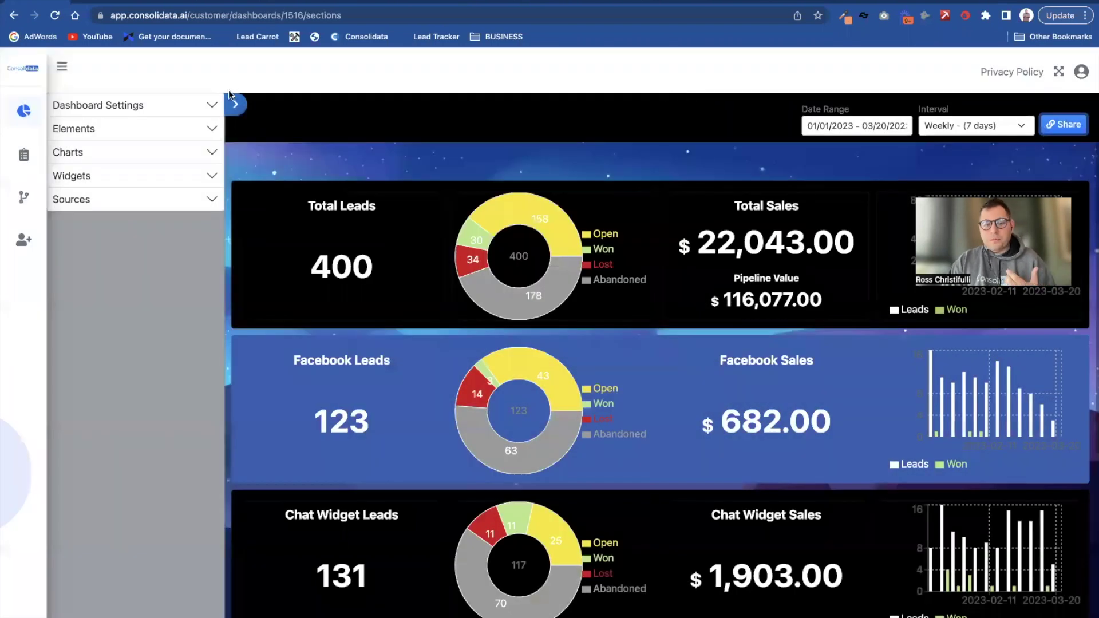
click(171, 105)
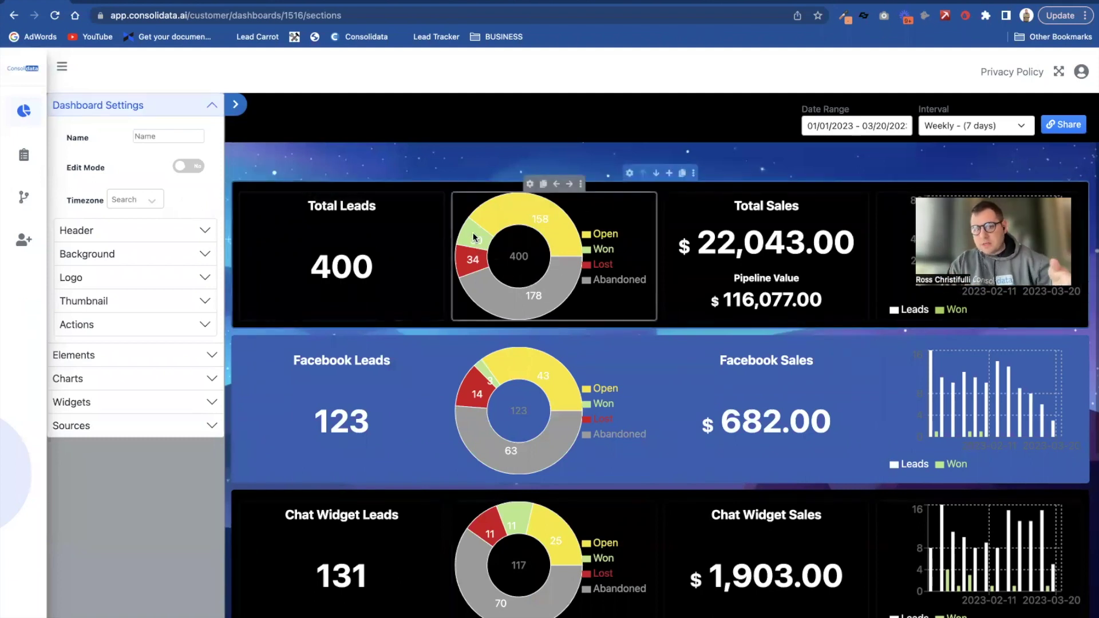
Inspect the Total Leads donut slices: 158 open, 30 won, 34 lost, 178 abandoned
mouse_move(471, 247)
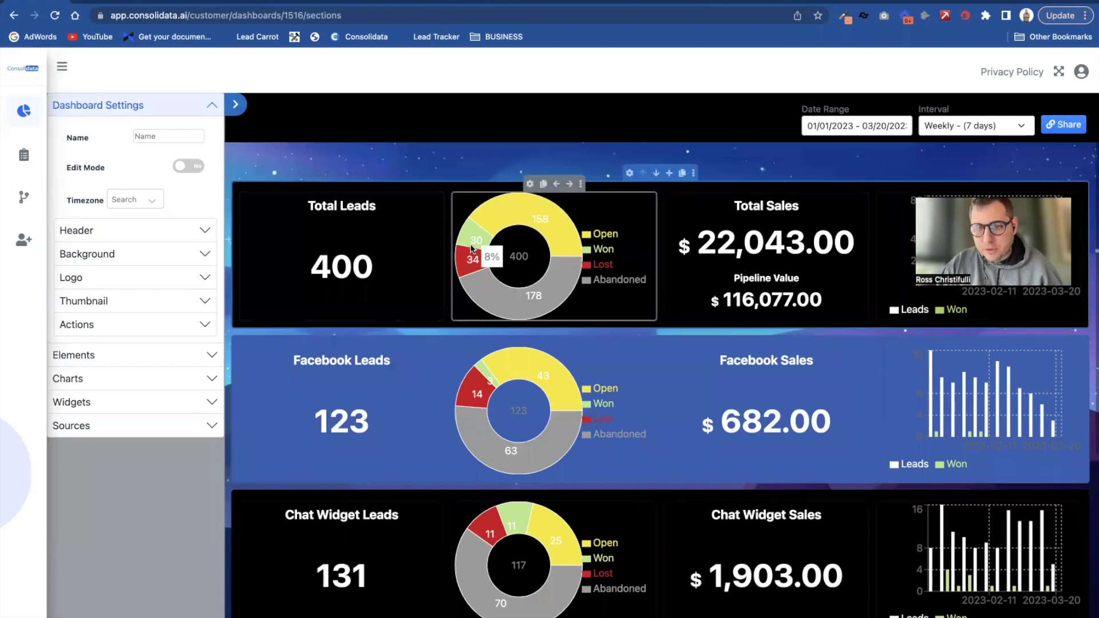